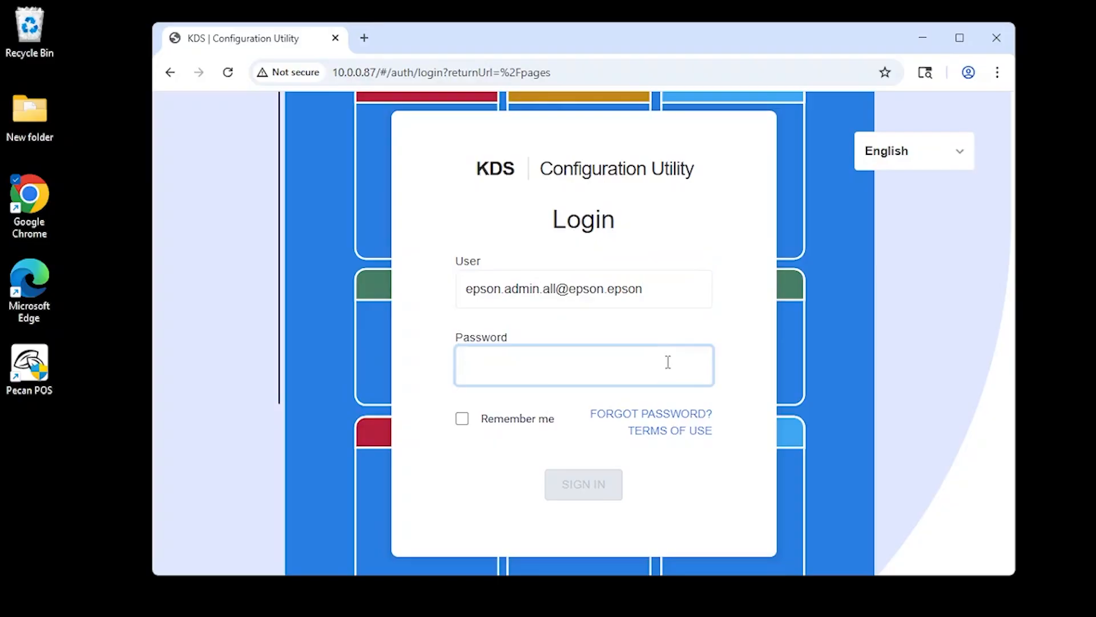
Enter the account password, sign in to the configuration utility, and dismiss the browser's password prompts without saving.
type("******")
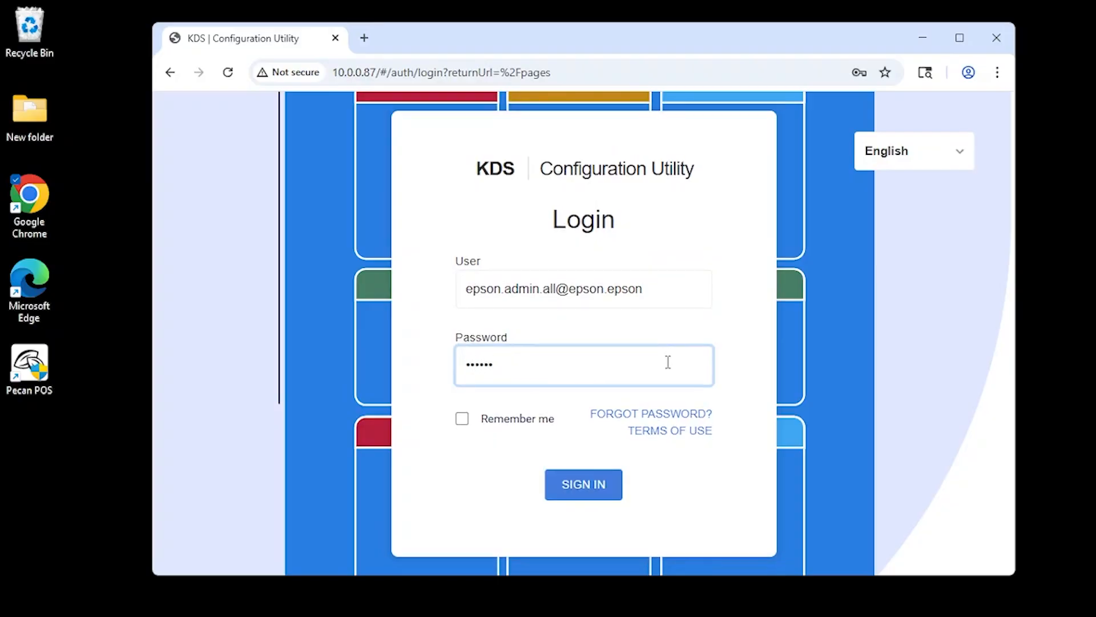
left_click(602, 487)
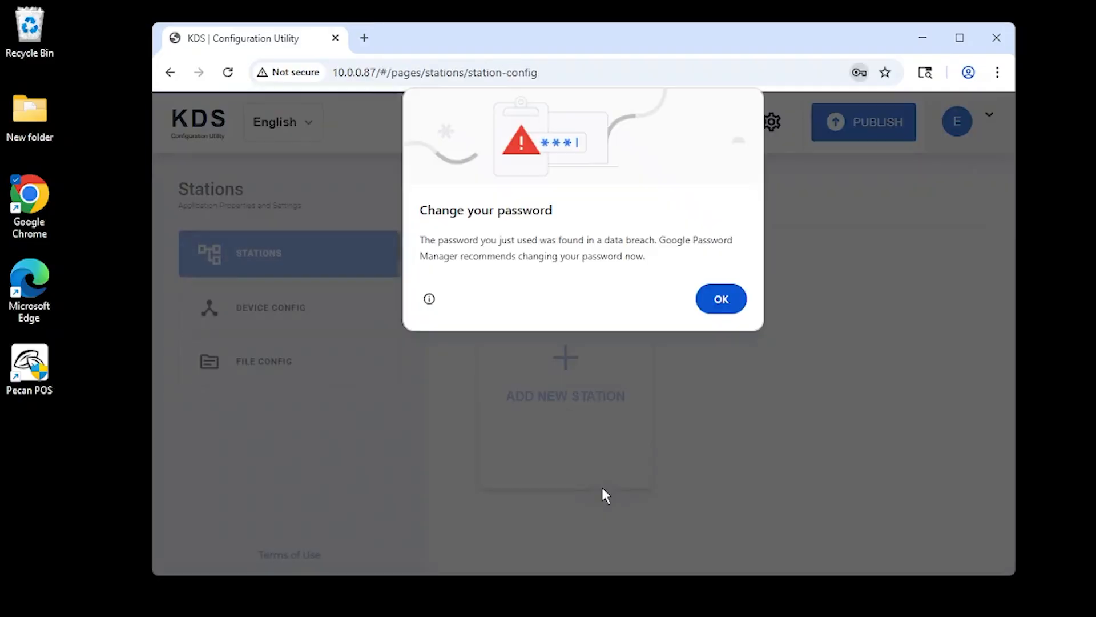
left_click(722, 308)
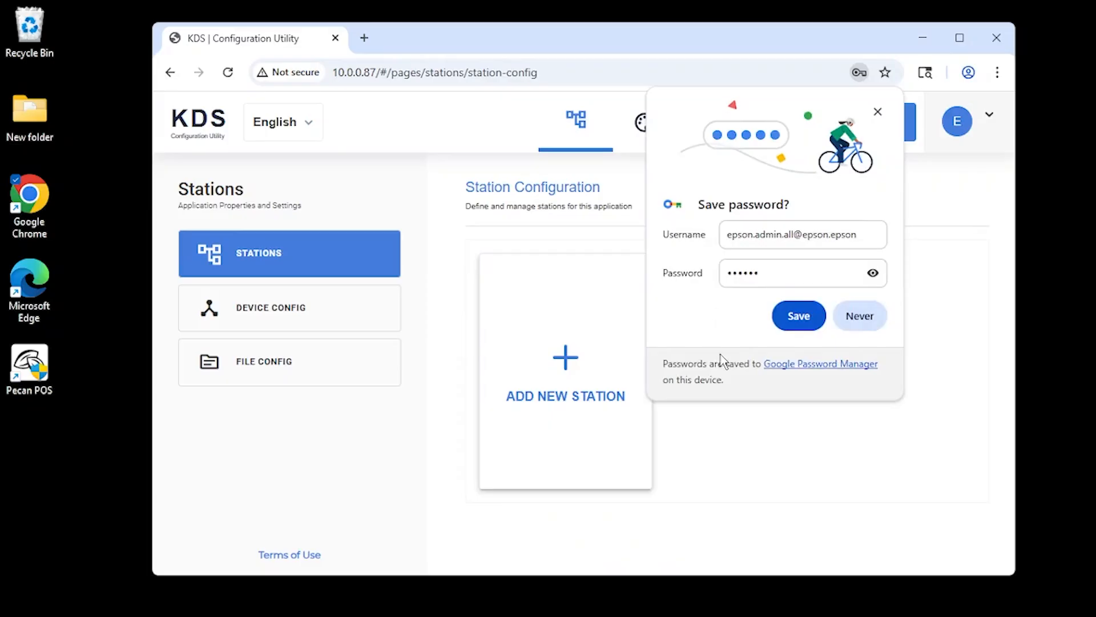
left_click(878, 112)
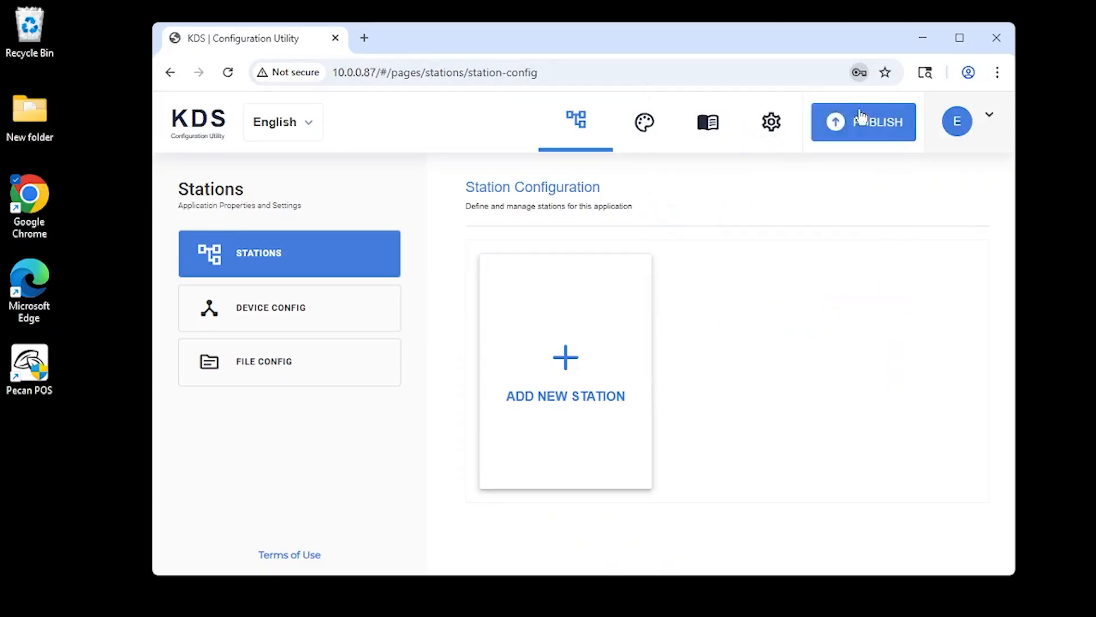
Maximize the browser window and start the application settings' setup wizard with the First Time option.
left_click(777, 129)
double_click(788, 32)
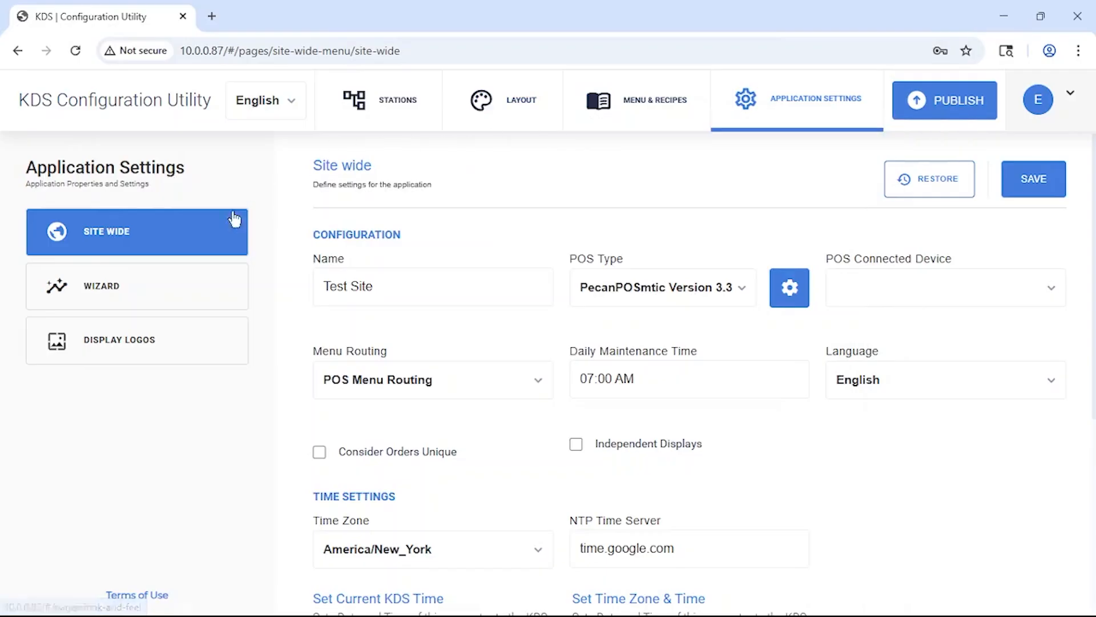
left_click(162, 301)
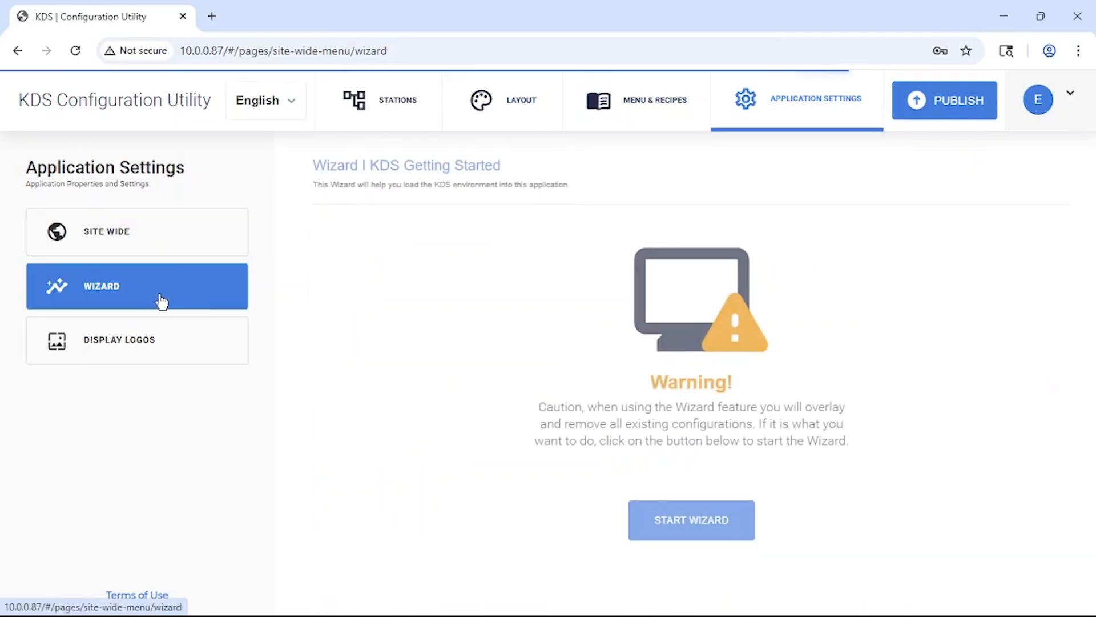
left_click(680, 528)
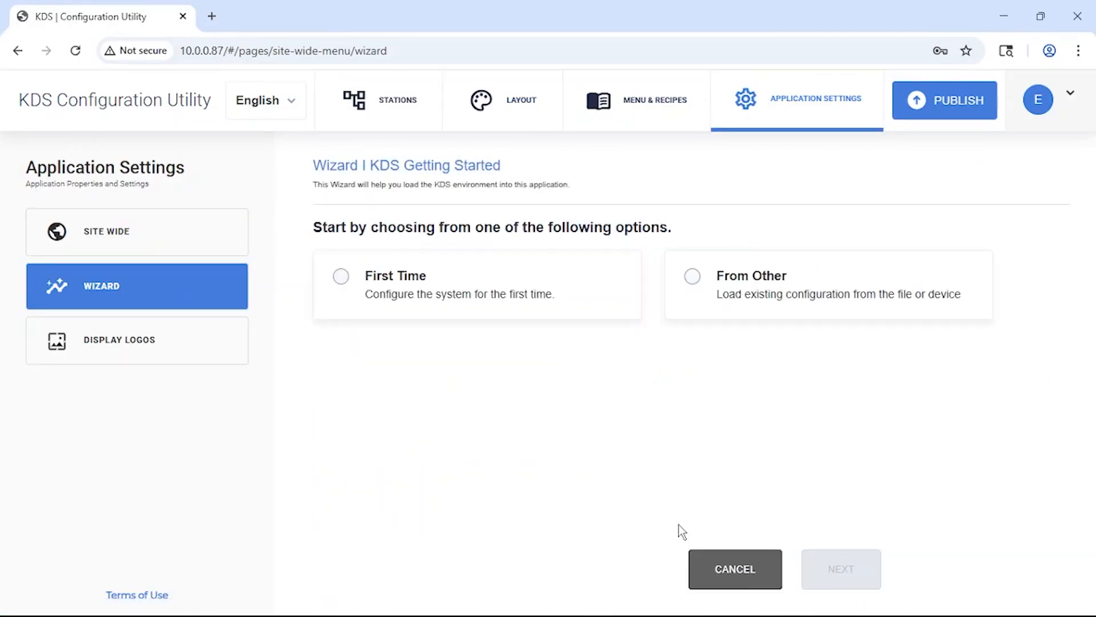
left_click(561, 290)
left_click(822, 571)
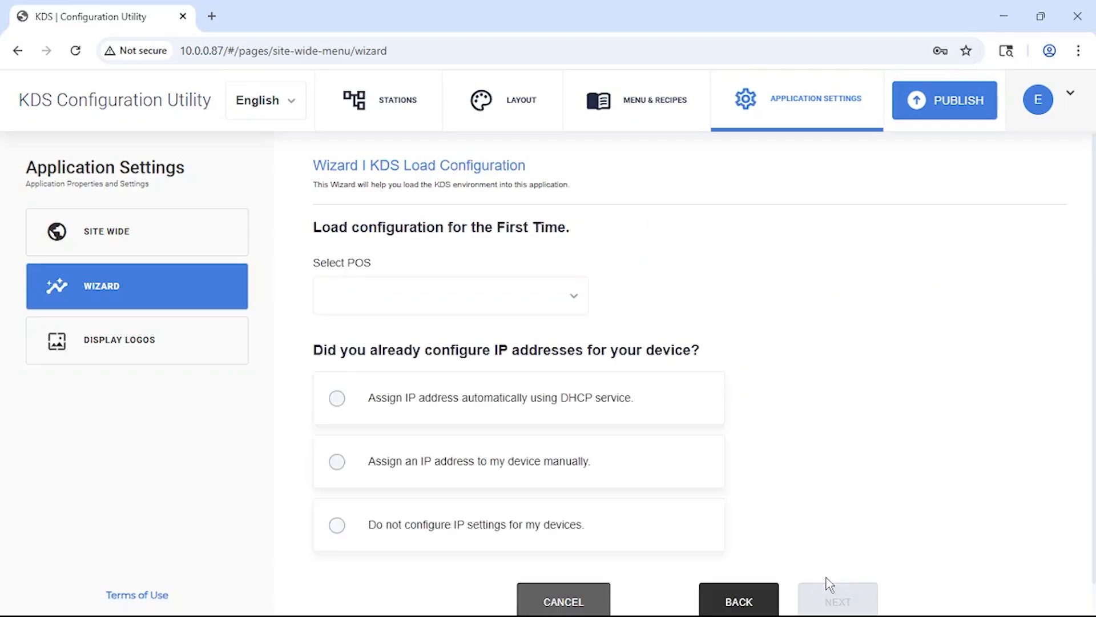
Choose PecanPOSmtic Version 3.3 as the POS and assign device IP addresses automatically using DHCP, continuing to device detection.
left_click(499, 297)
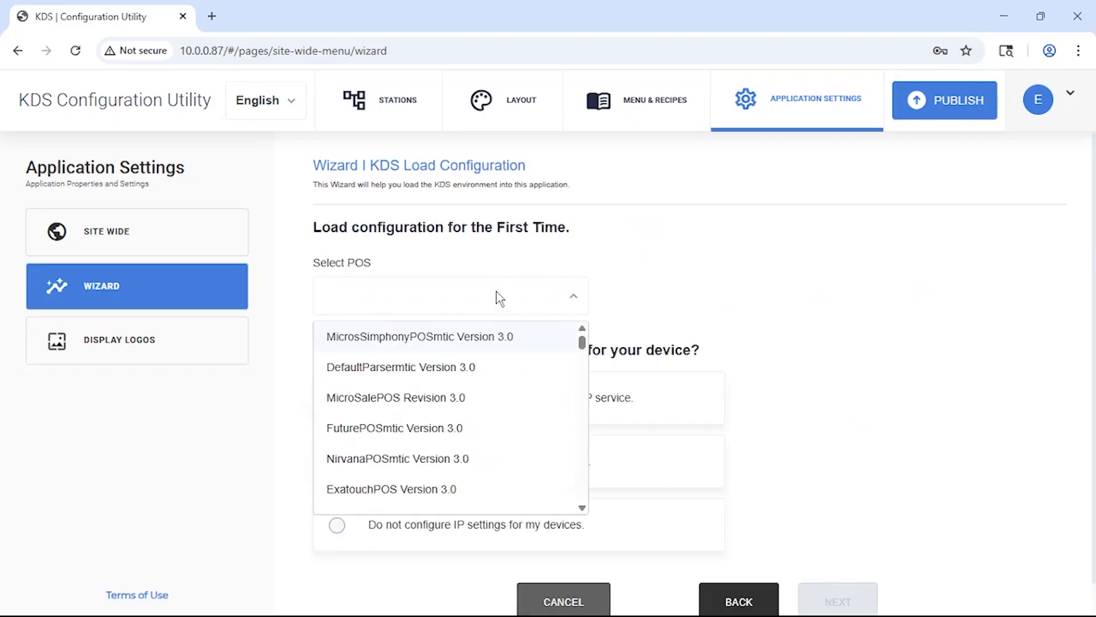
scroll(495, 437, "down", 3)
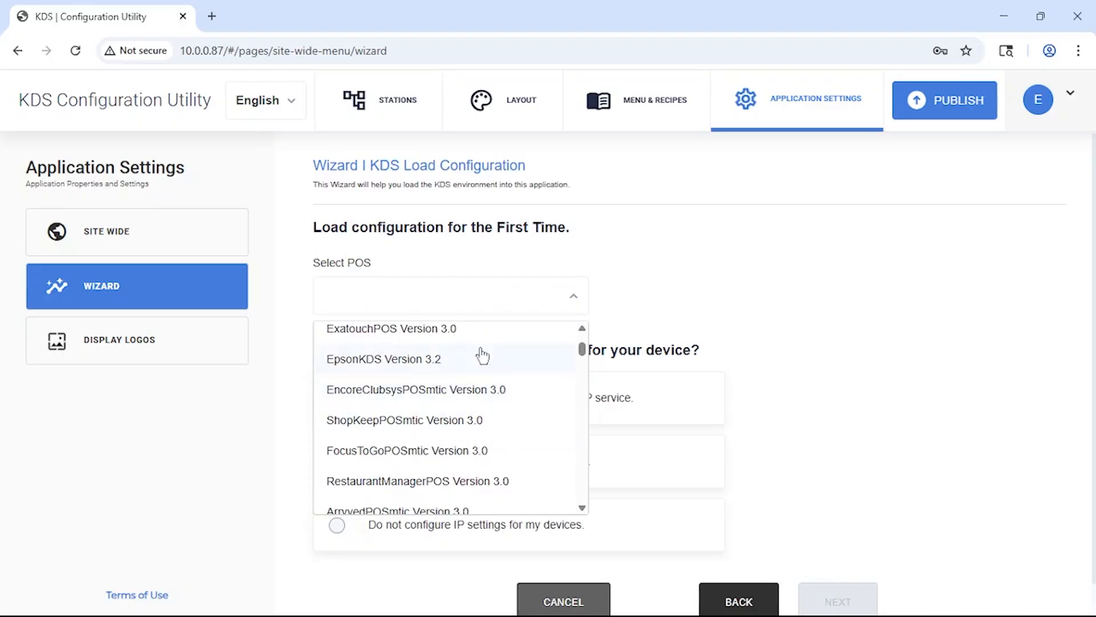
scroll(460, 386, "down", 5)
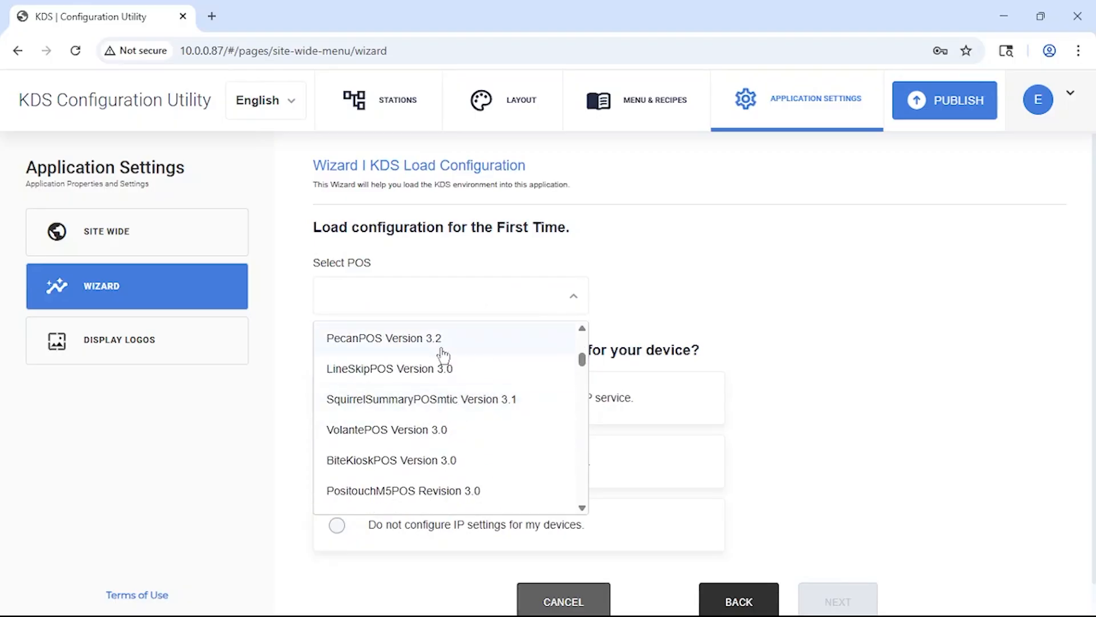
scroll(459, 415, "down", 9)
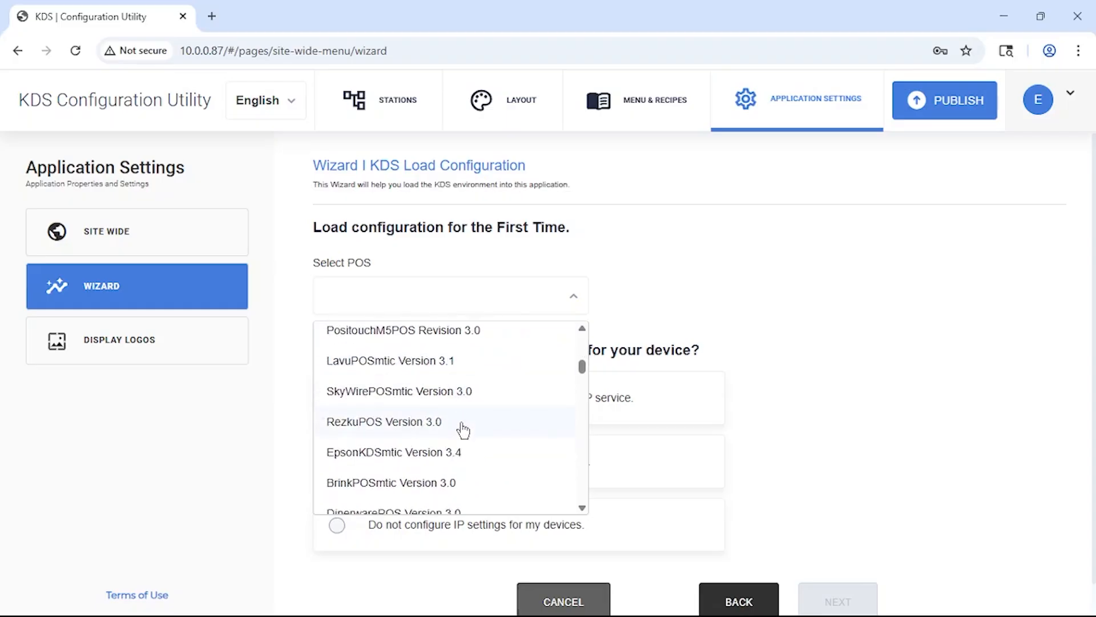
scroll(461, 443, "down", 15)
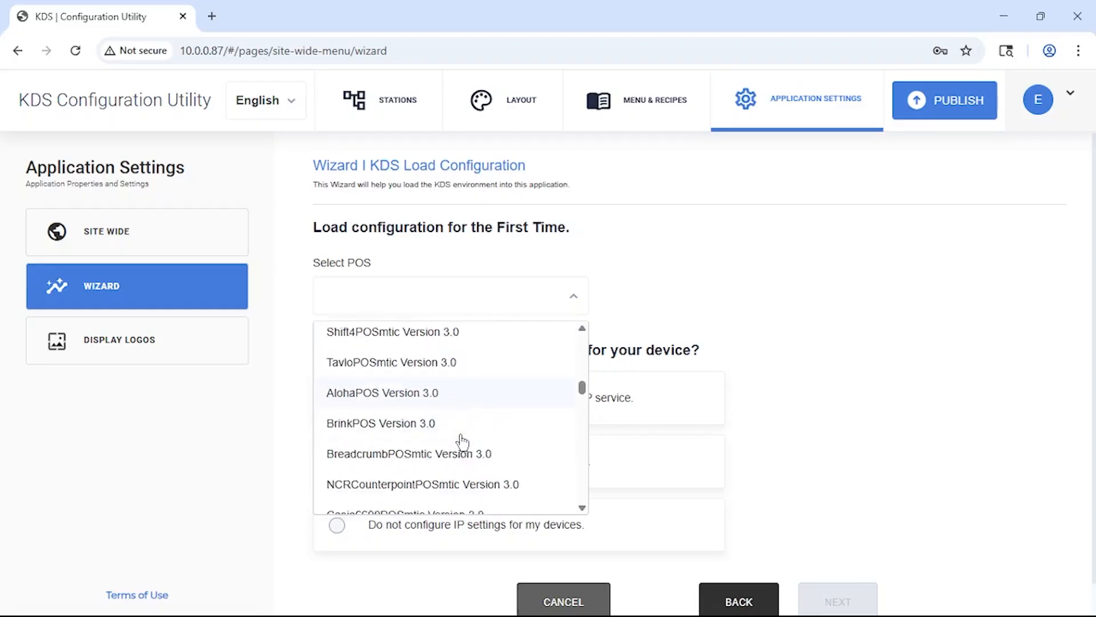
scroll(457, 459, "down", 6)
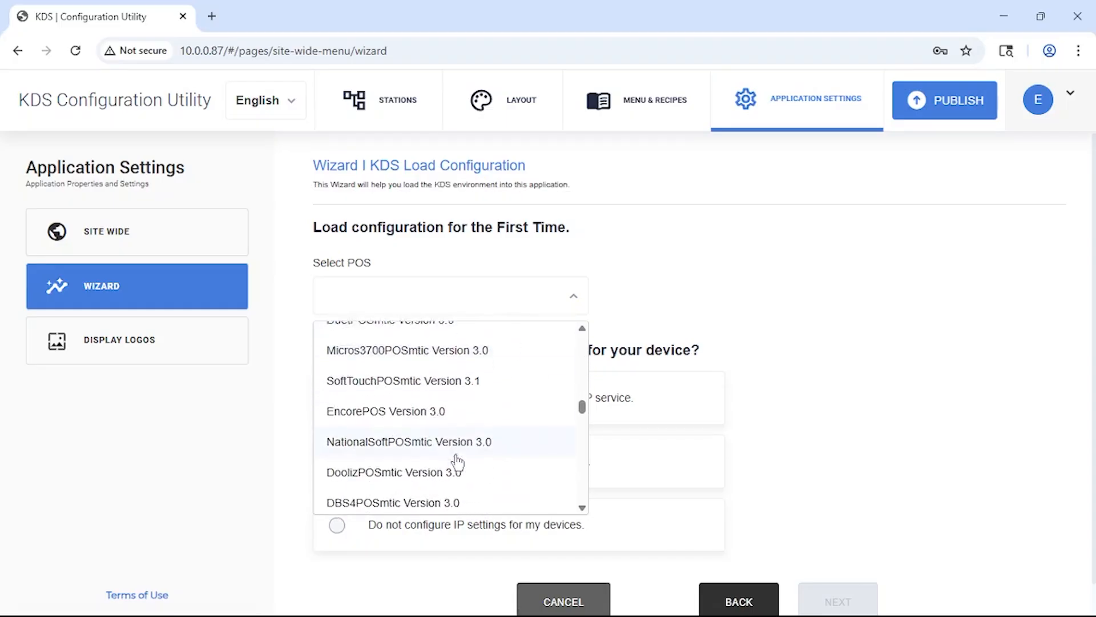
scroll(457, 462, "down", 5)
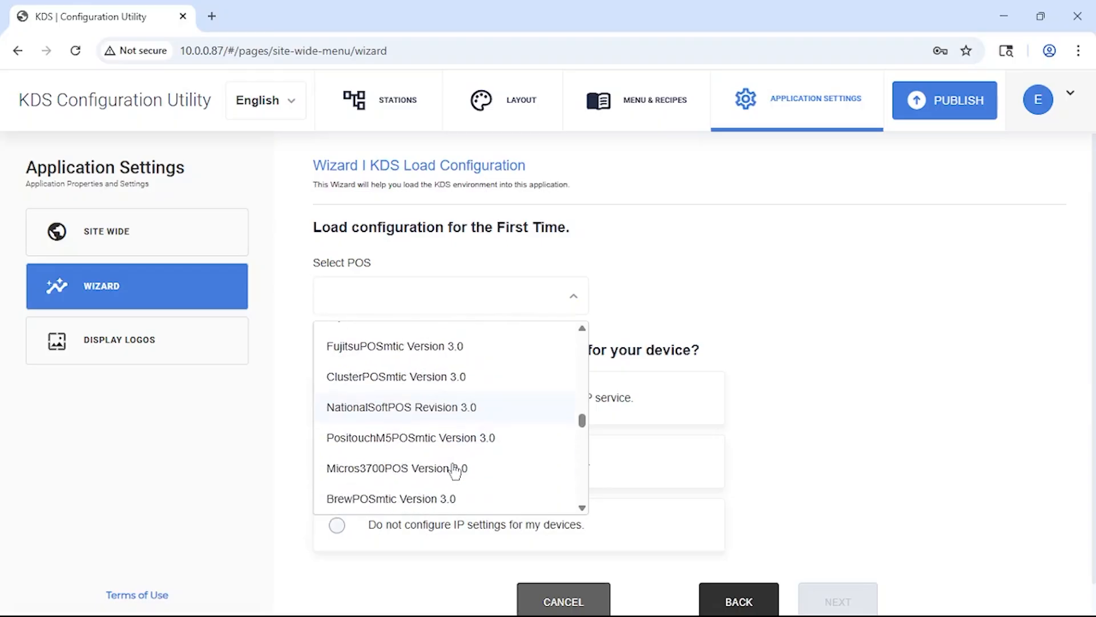
scroll(445, 509, "down", 8)
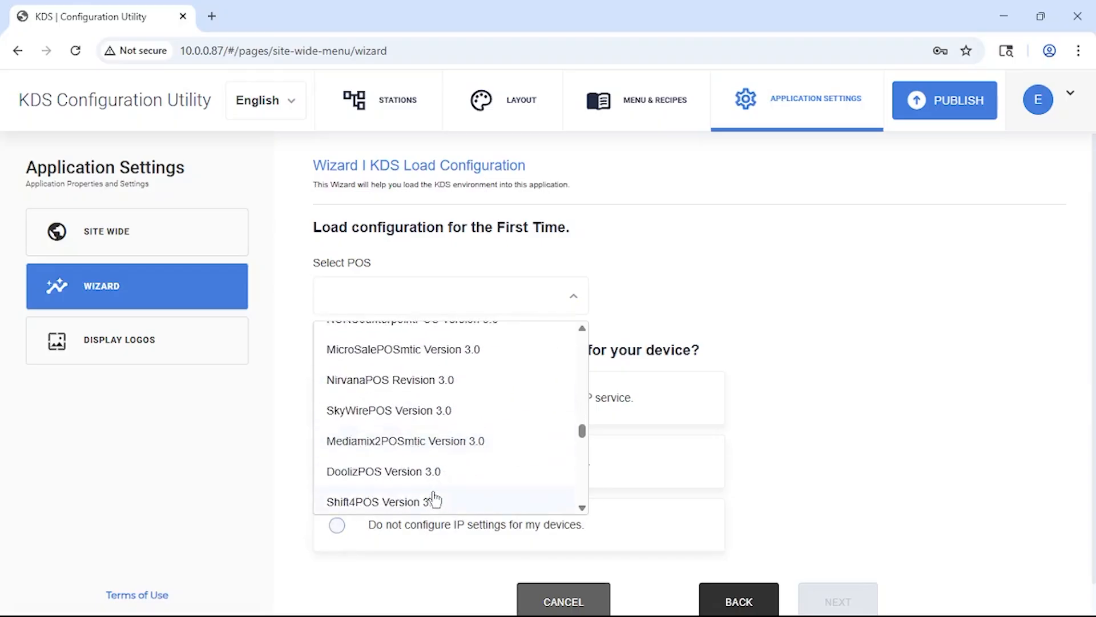
scroll(435, 501, "down", 8)
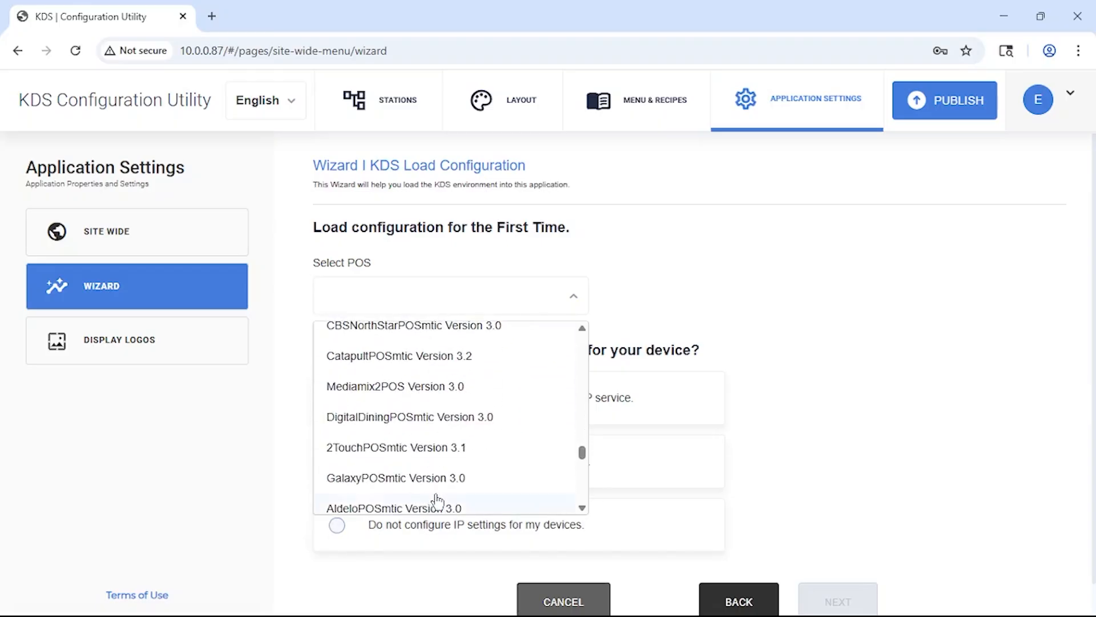
scroll(436, 501, "down", 2)
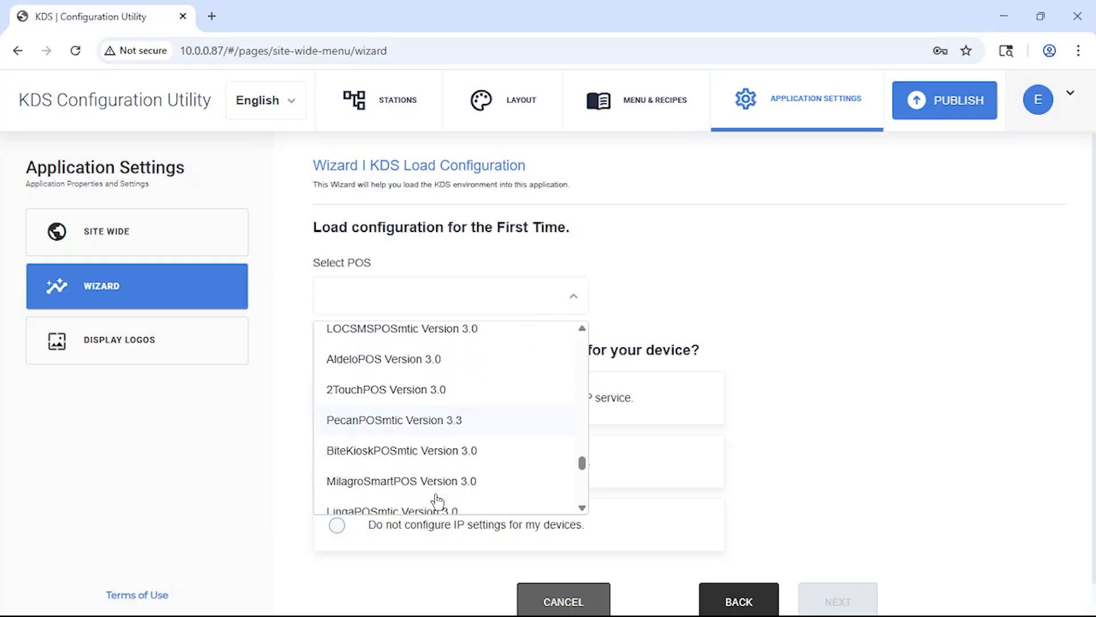
scroll(436, 499, "down", 2)
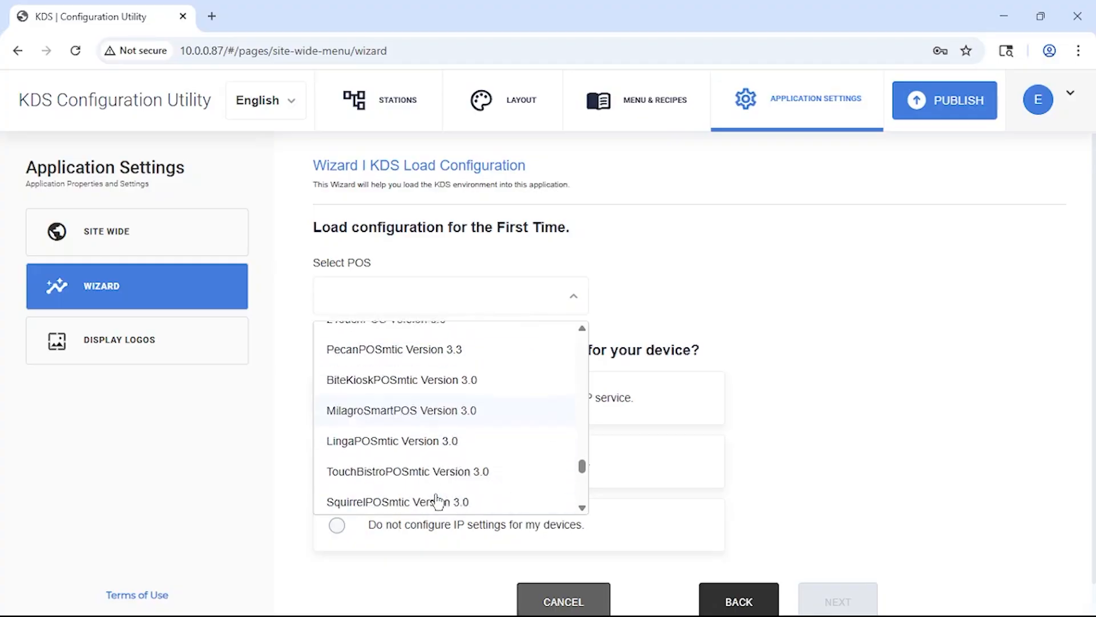
left_click(429, 348)
left_click(411, 414)
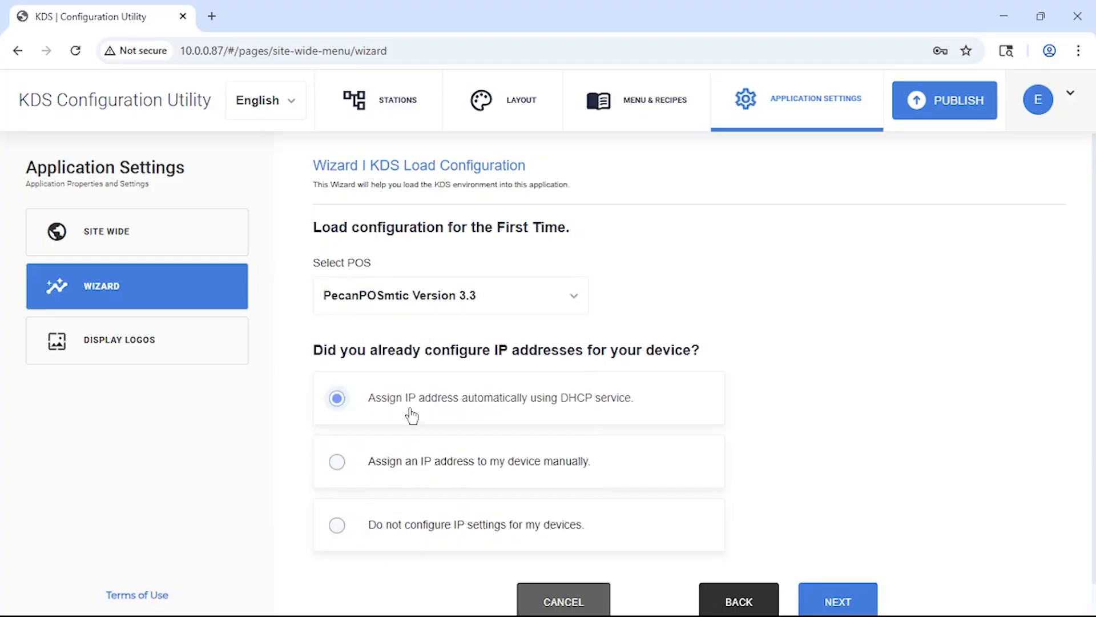
left_click(839, 599)
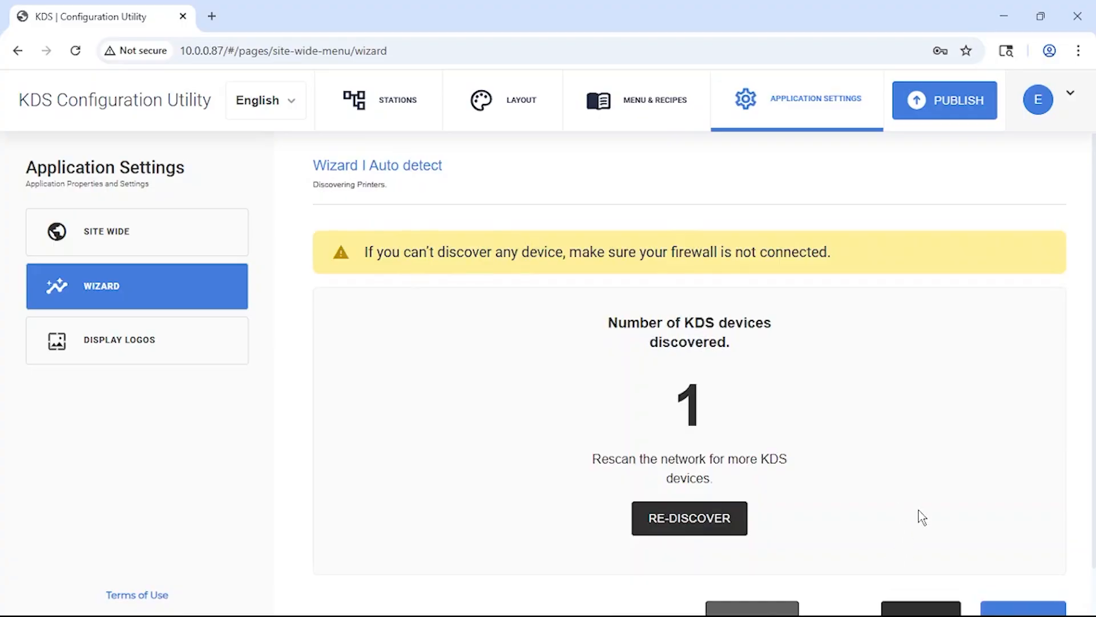
Finish the setup wizard after device auto detection and acknowledge the saved configuration and completed setup.
scroll(922, 517, "down", 1)
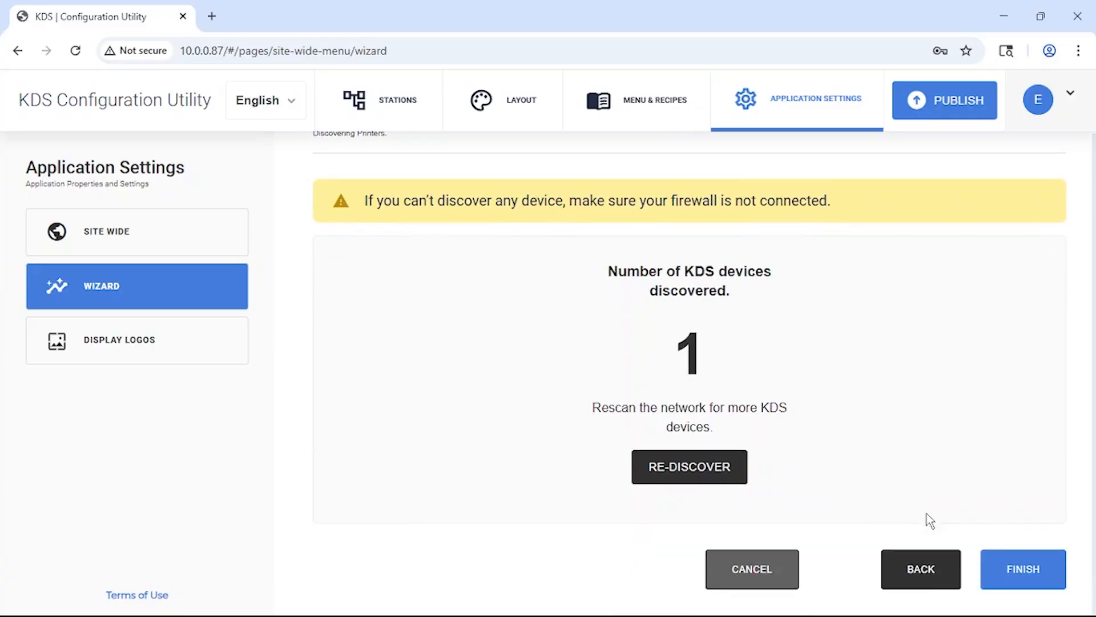
left_click(1023, 577)
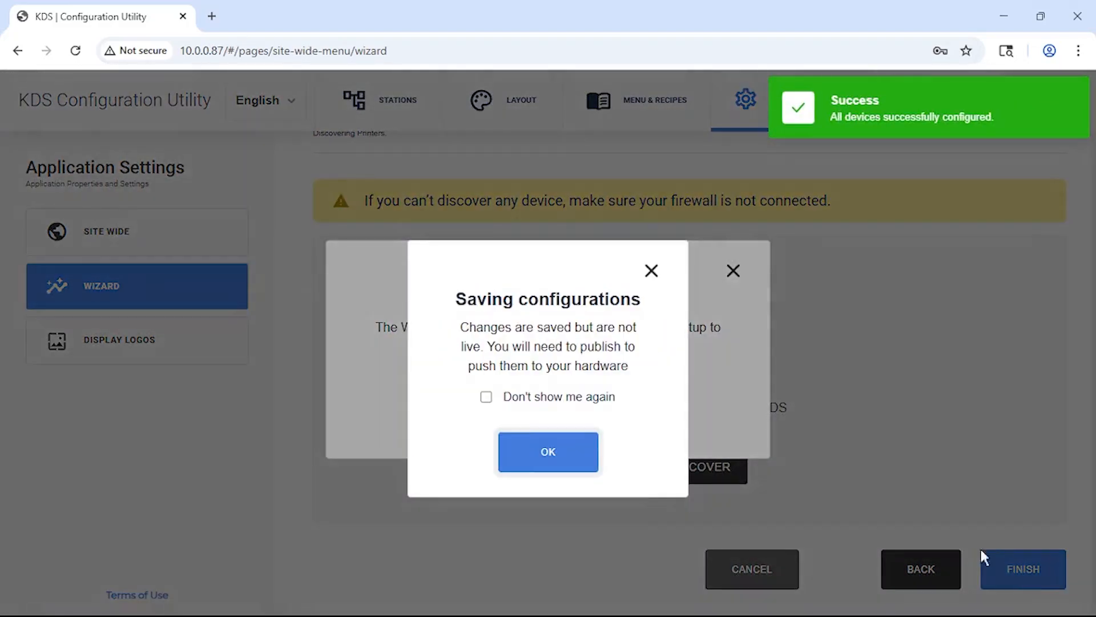
left_click(564, 454)
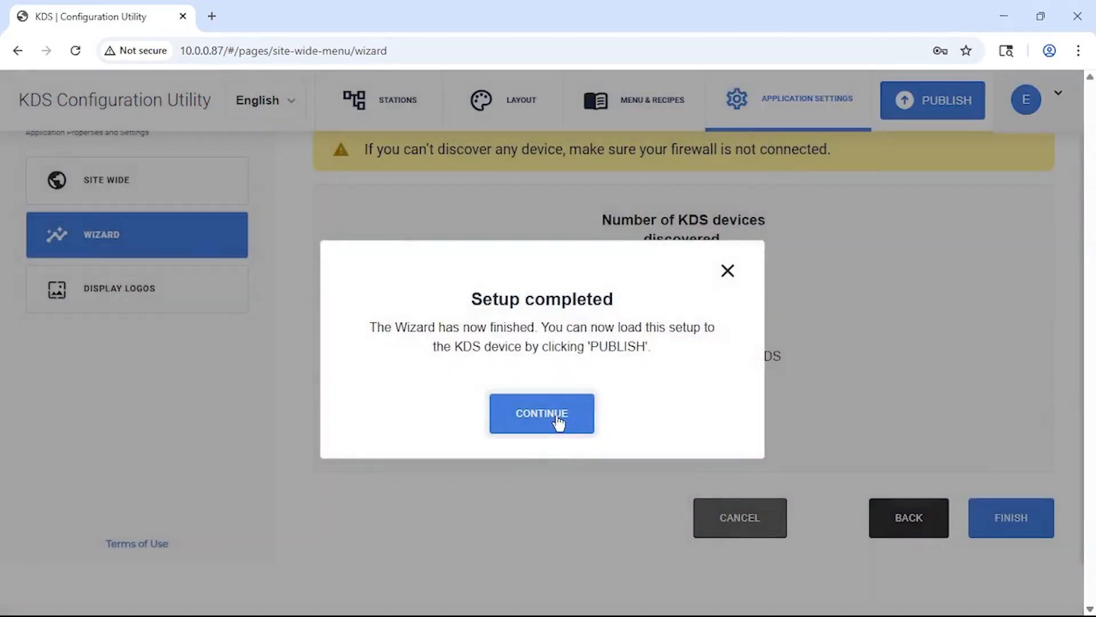
left_click(558, 421)
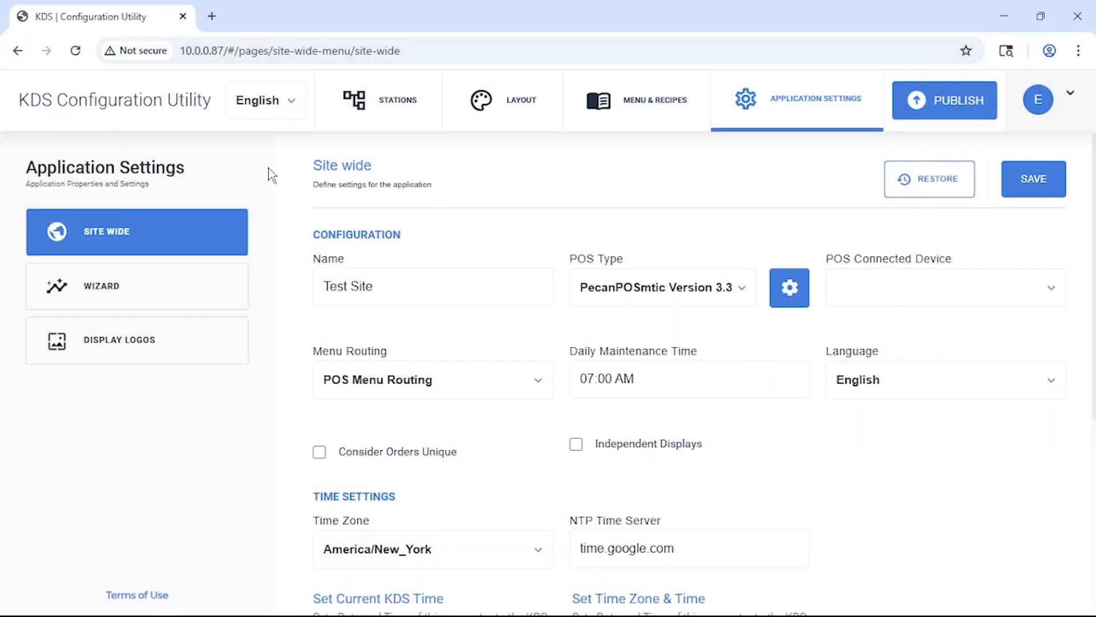
Discover KDS devices on the network, add the one at 10.0.0.87 to the setup, and show the device configuration.
left_click(370, 123)
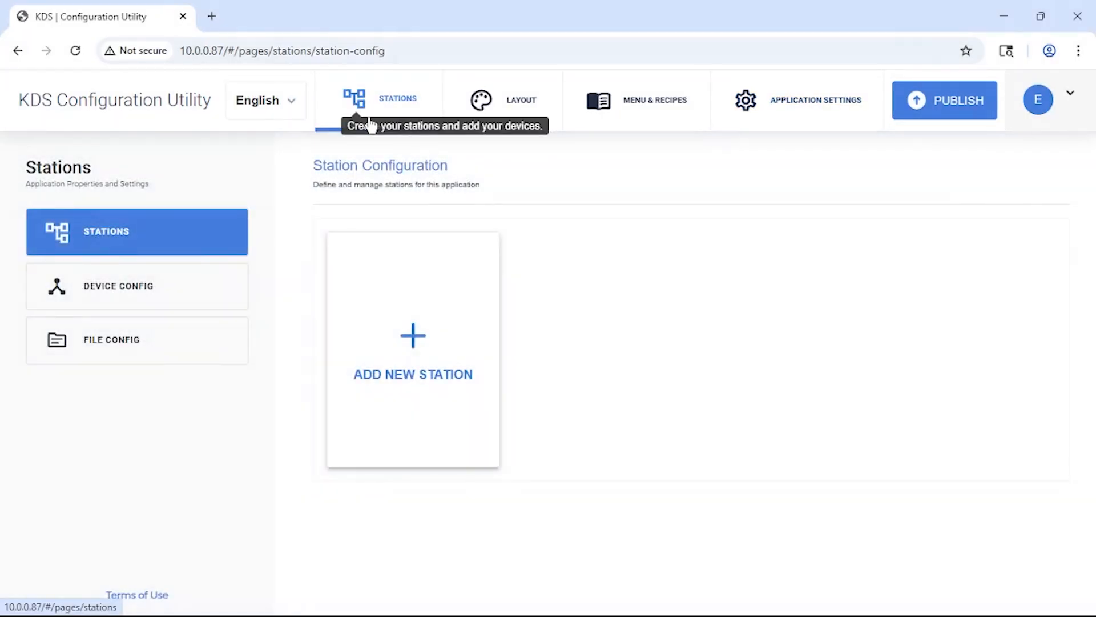
left_click(189, 306)
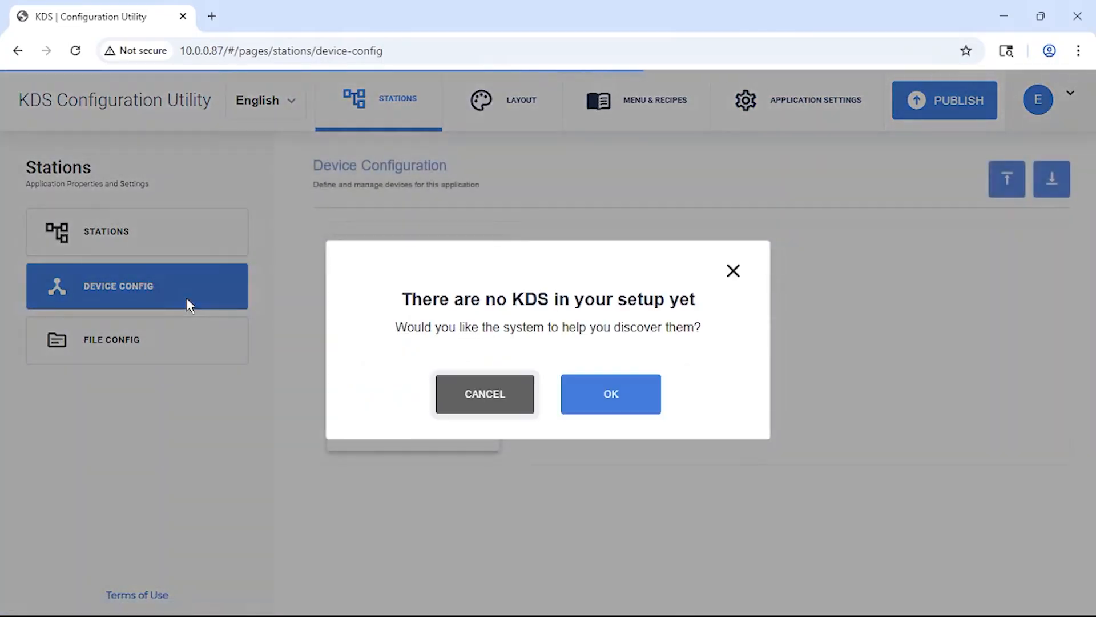
left_click(622, 399)
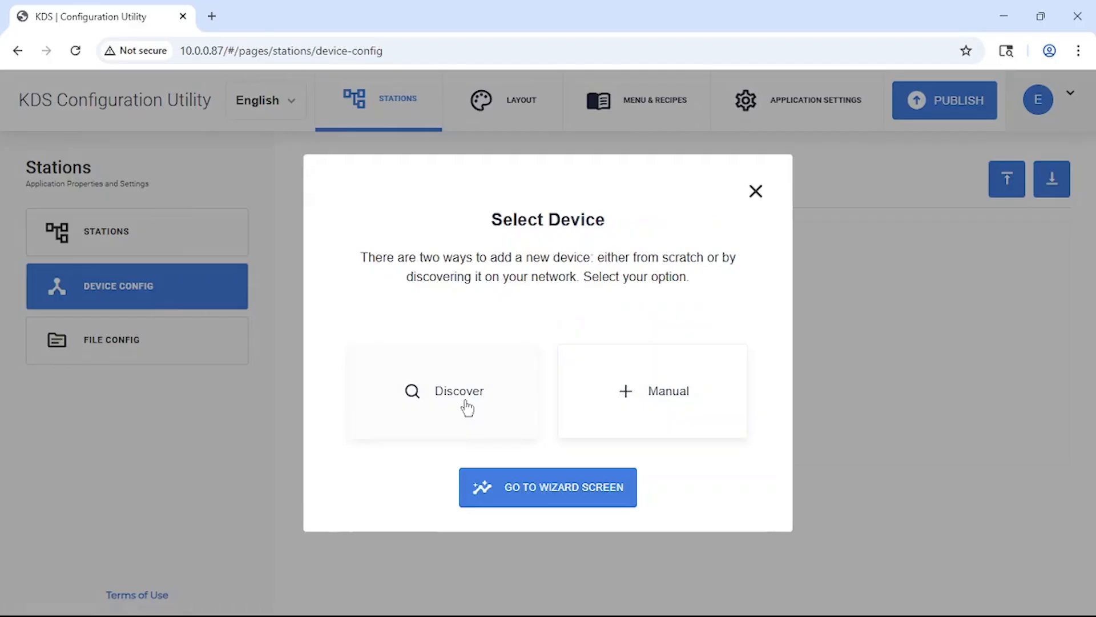
left_click(467, 408)
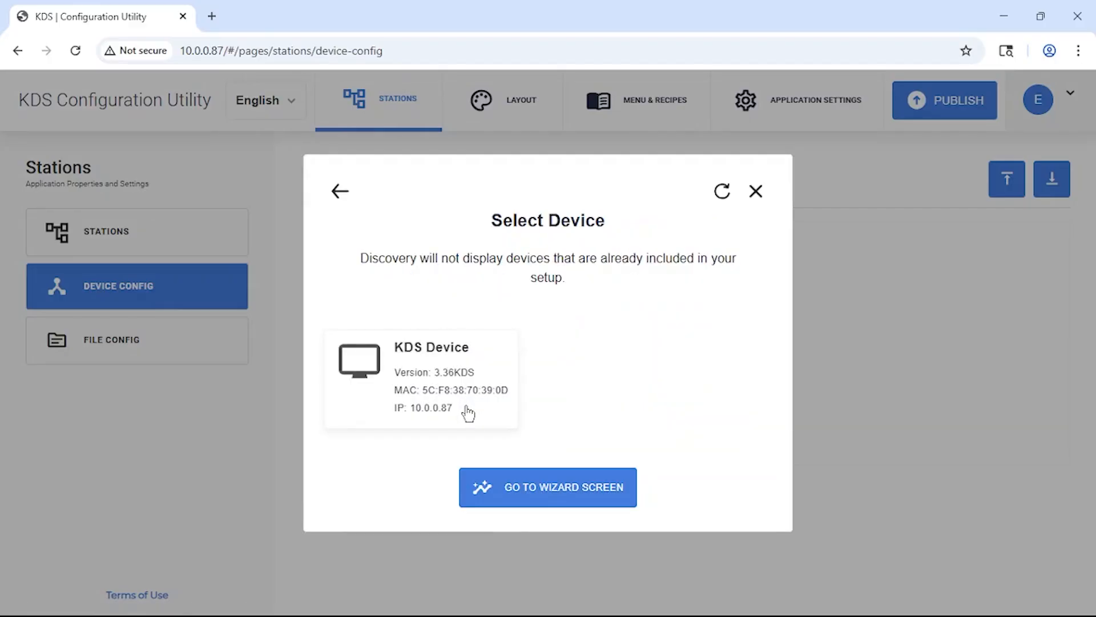
left_click(468, 411)
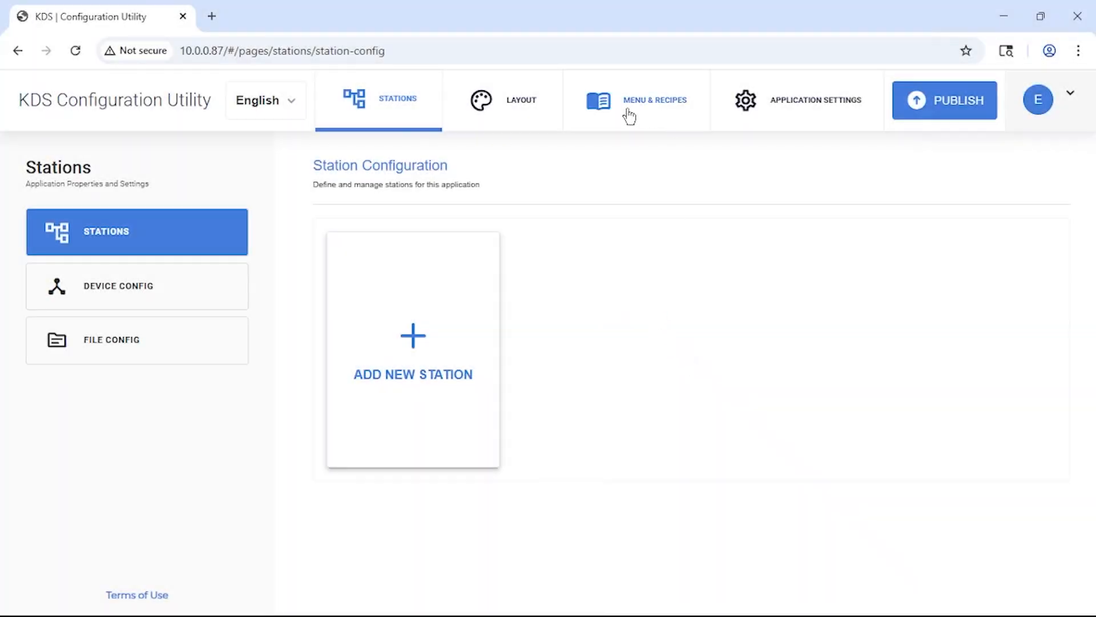
left_click(231, 282)
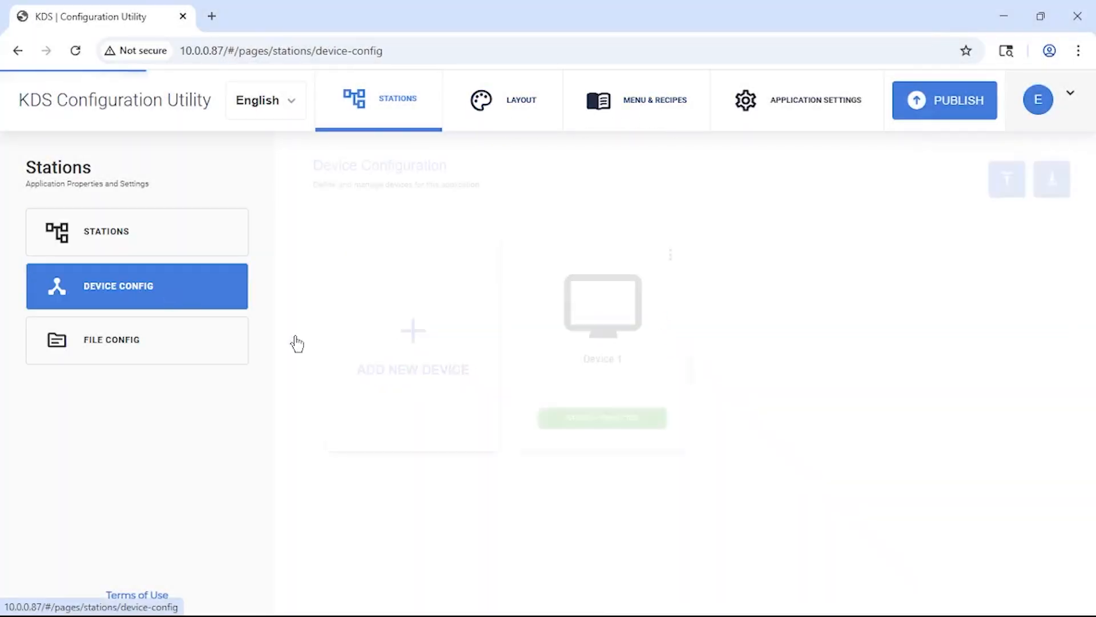
Create and save a grid layout named Layout 1 with a flexible grid, landscape view mode and a 4 Columns ticket arrangement.
left_click(534, 120)
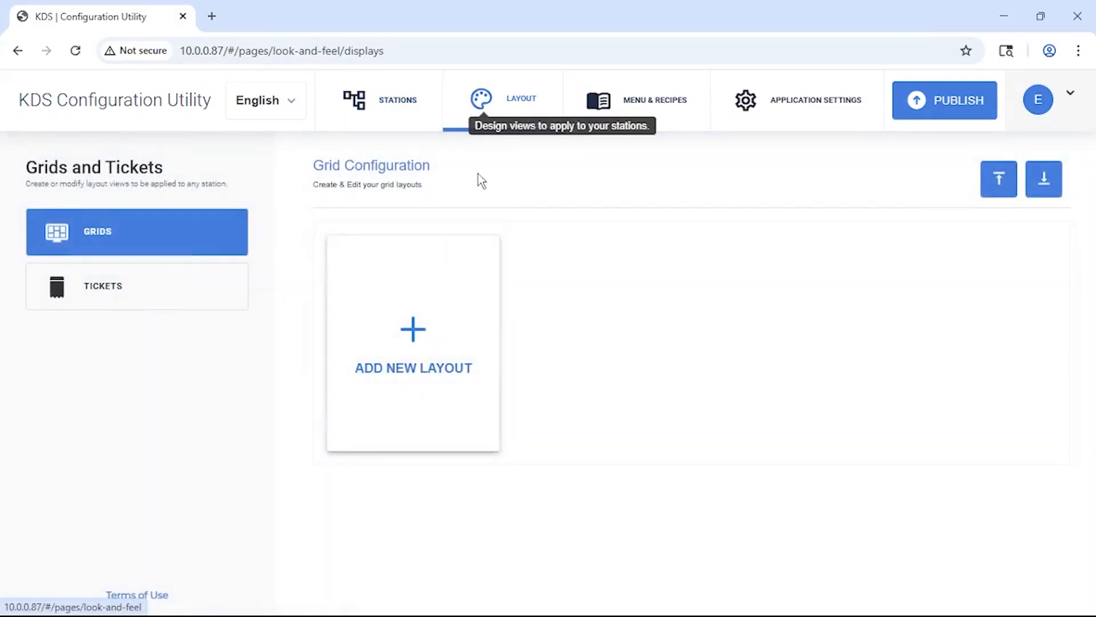
left_click(450, 346)
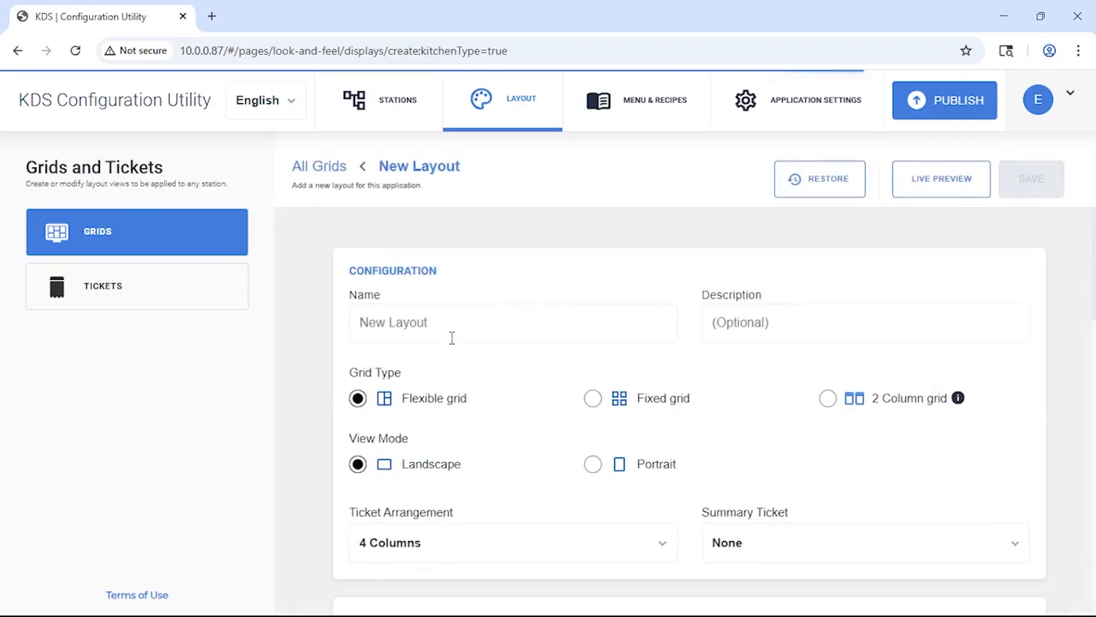
left_click(669, 409)
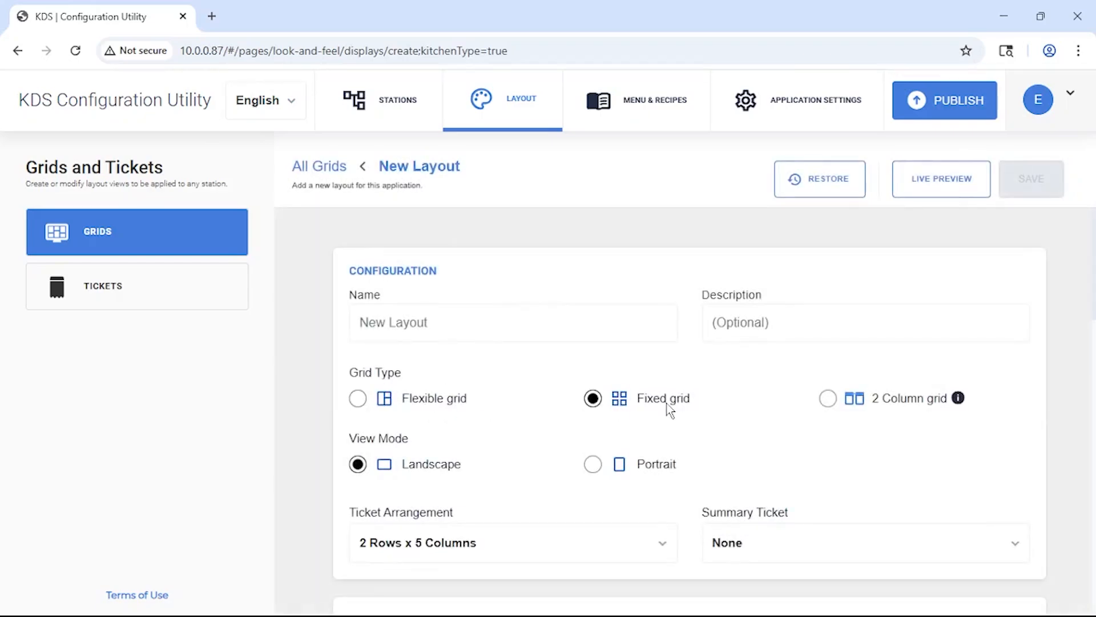
left_click(879, 408)
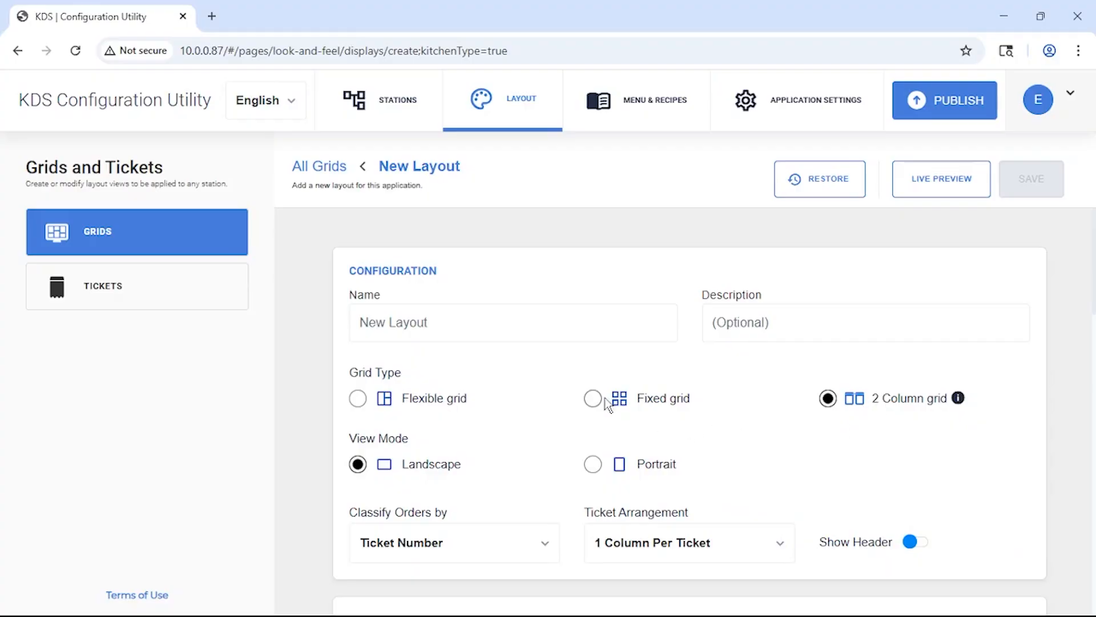
left_click(501, 328)
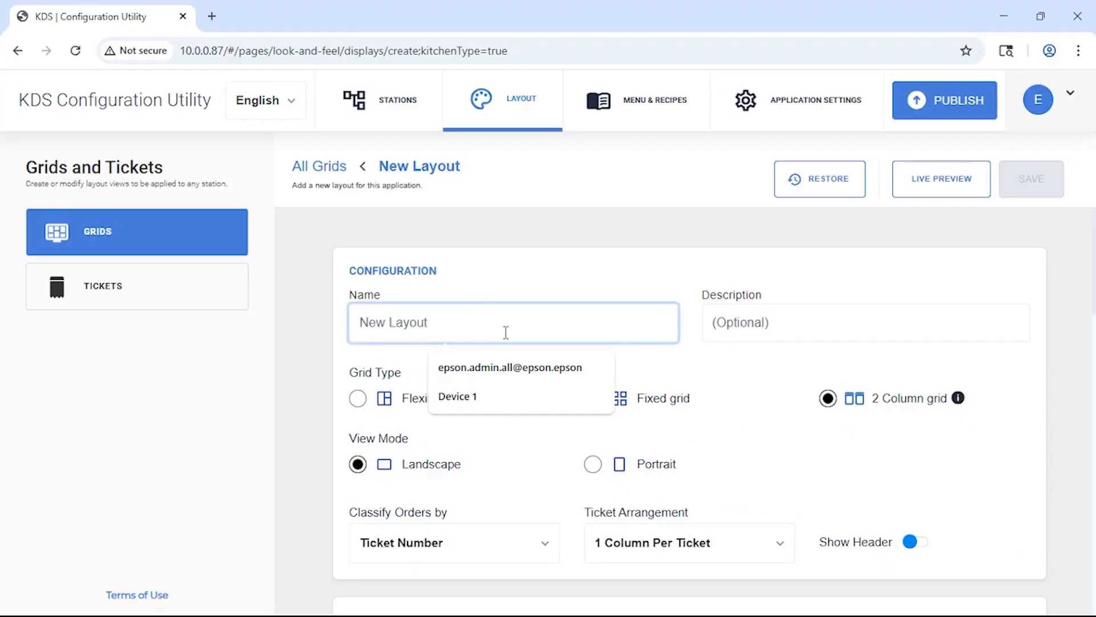
type("Layout 1")
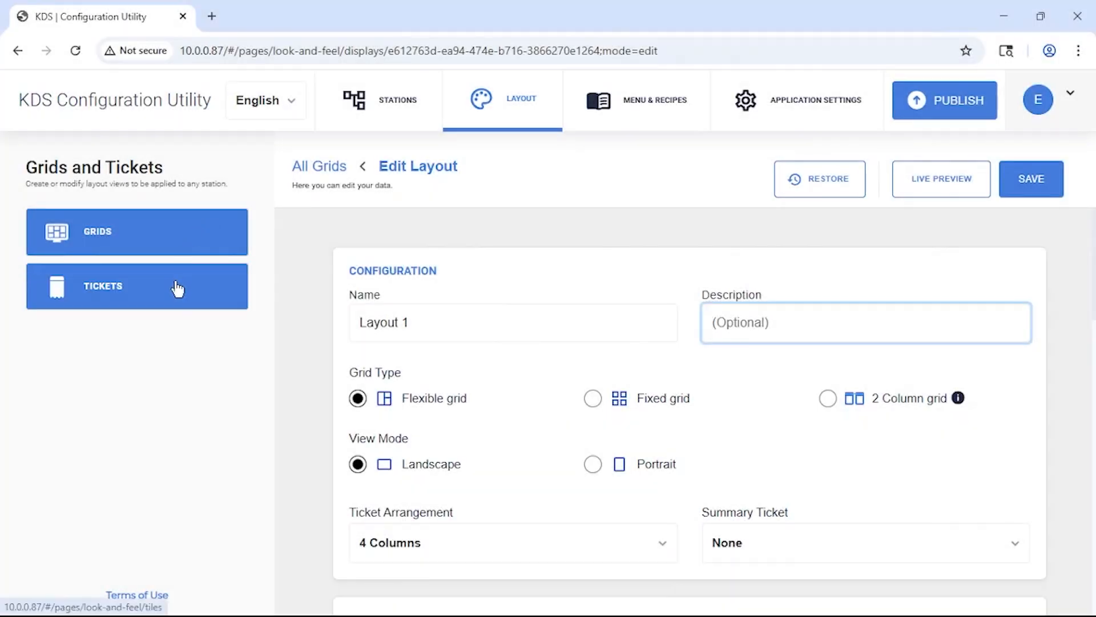
Add a new ticket named Ticket 1 and set its item font size to Medium.
left_click(177, 290)
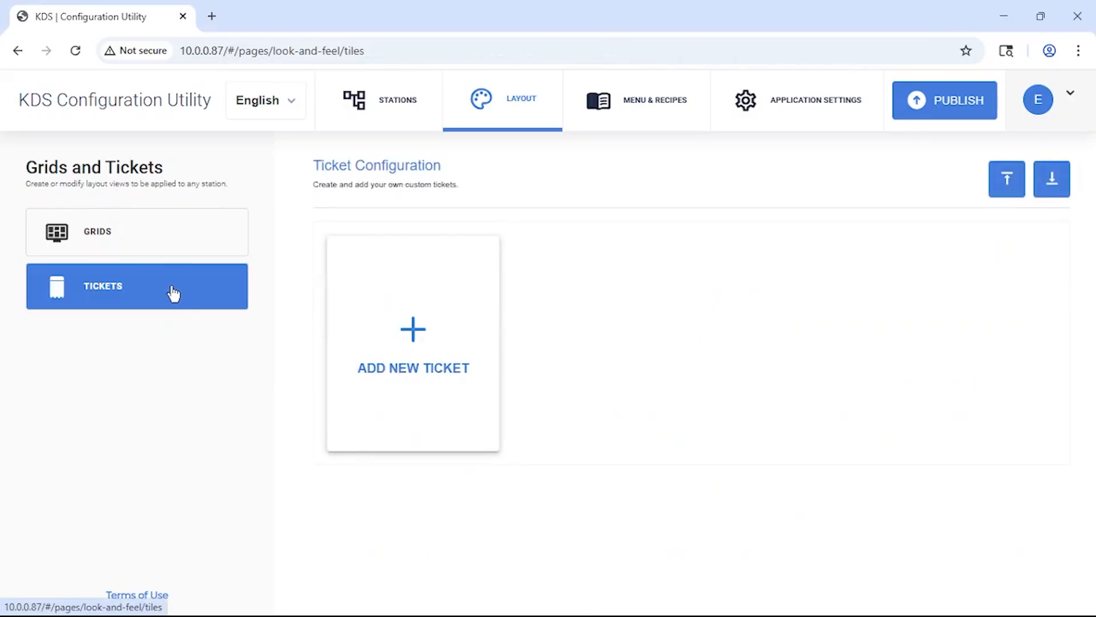
left_click(453, 332)
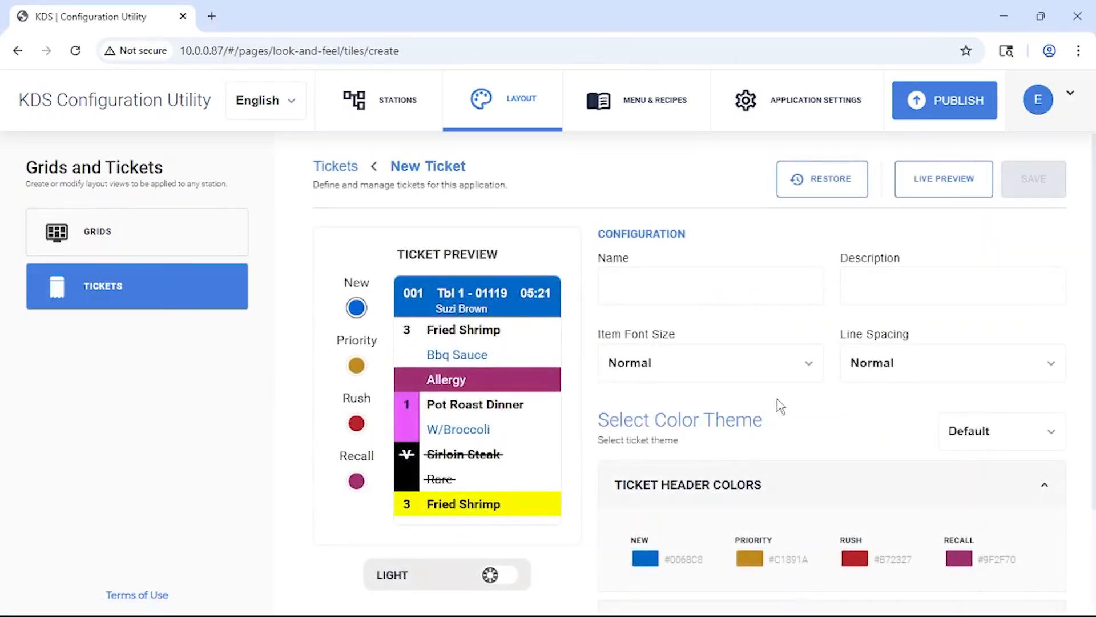
left_click(715, 291)
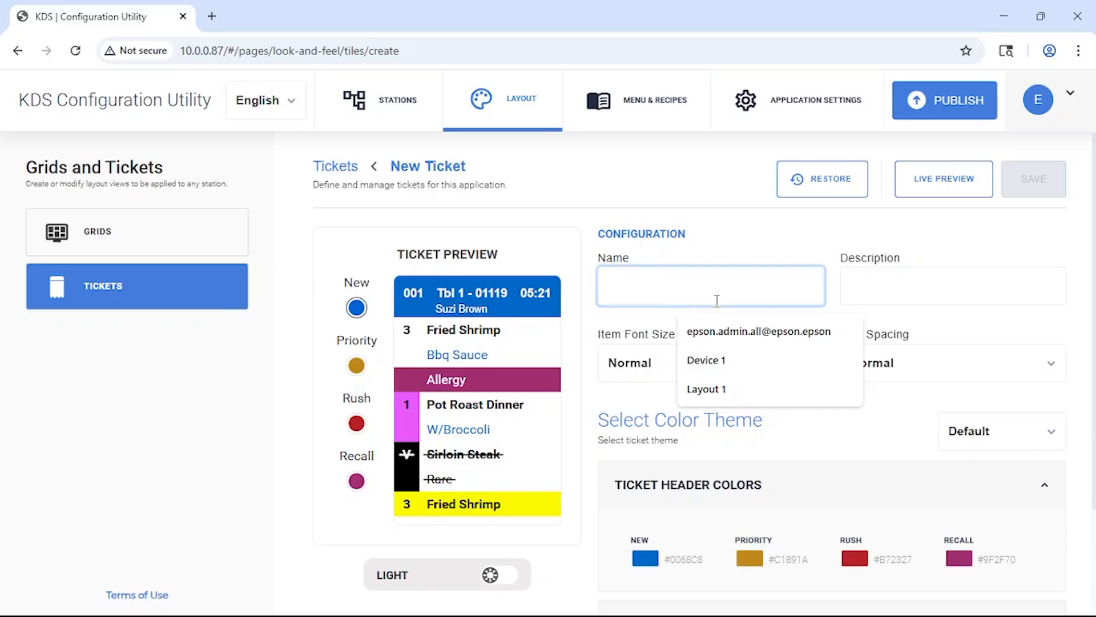
type("Ticket 1")
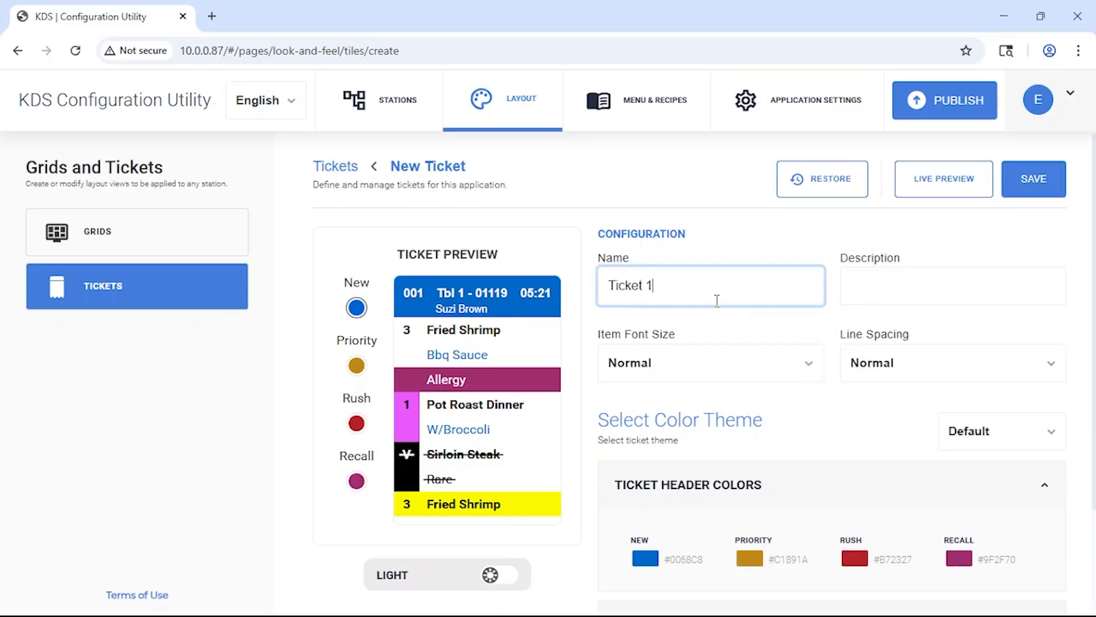
left_click(809, 239)
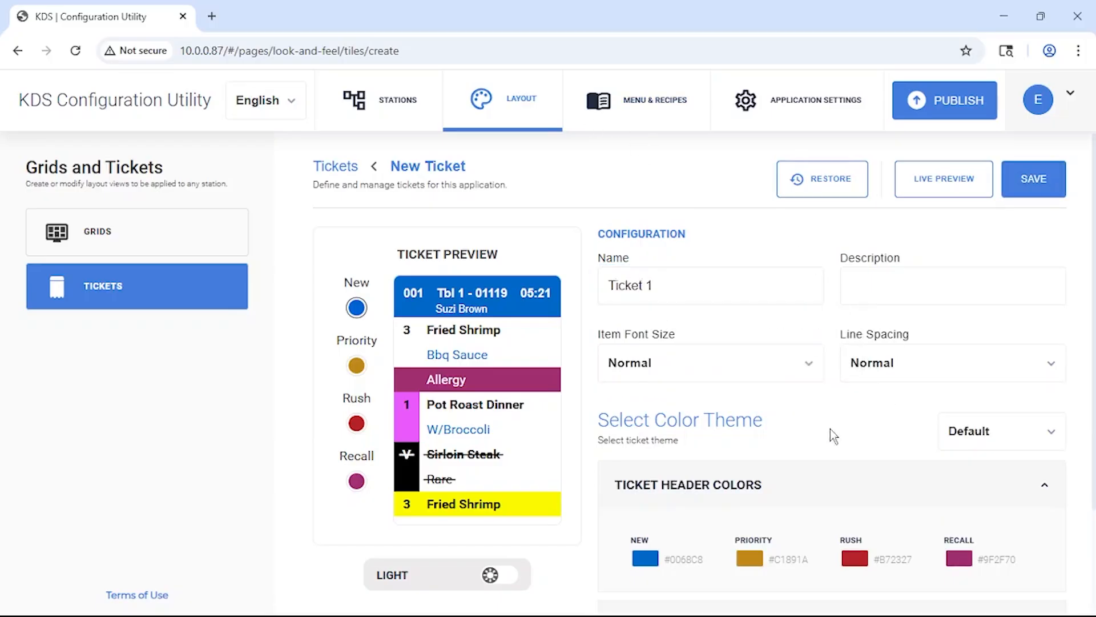
scroll(822, 426, "down", 3)
left_click(664, 241)
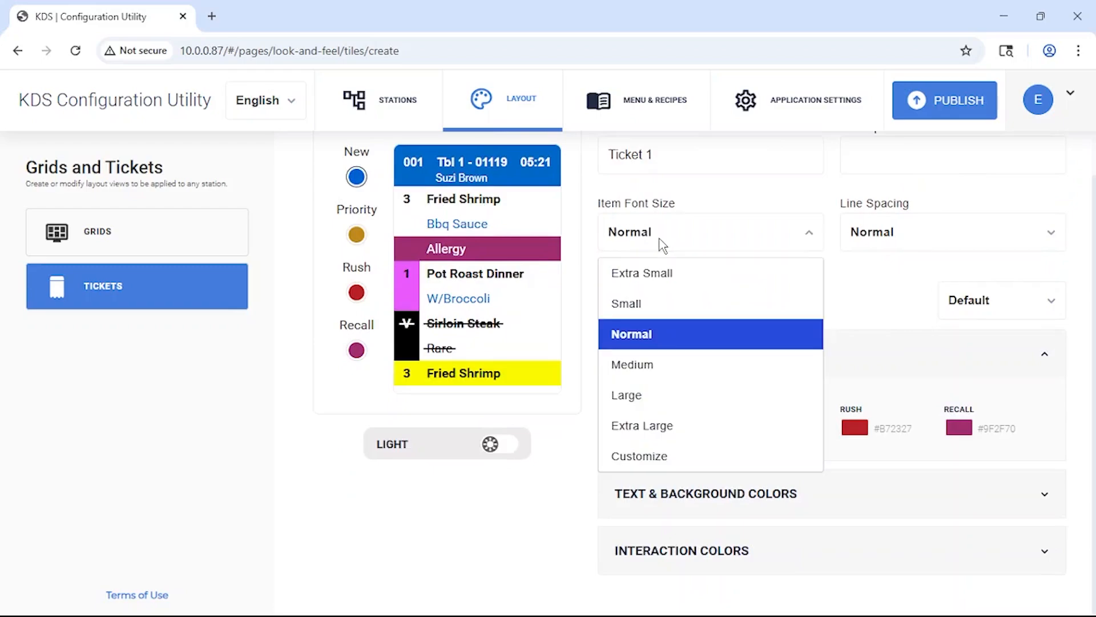
left_click(642, 374)
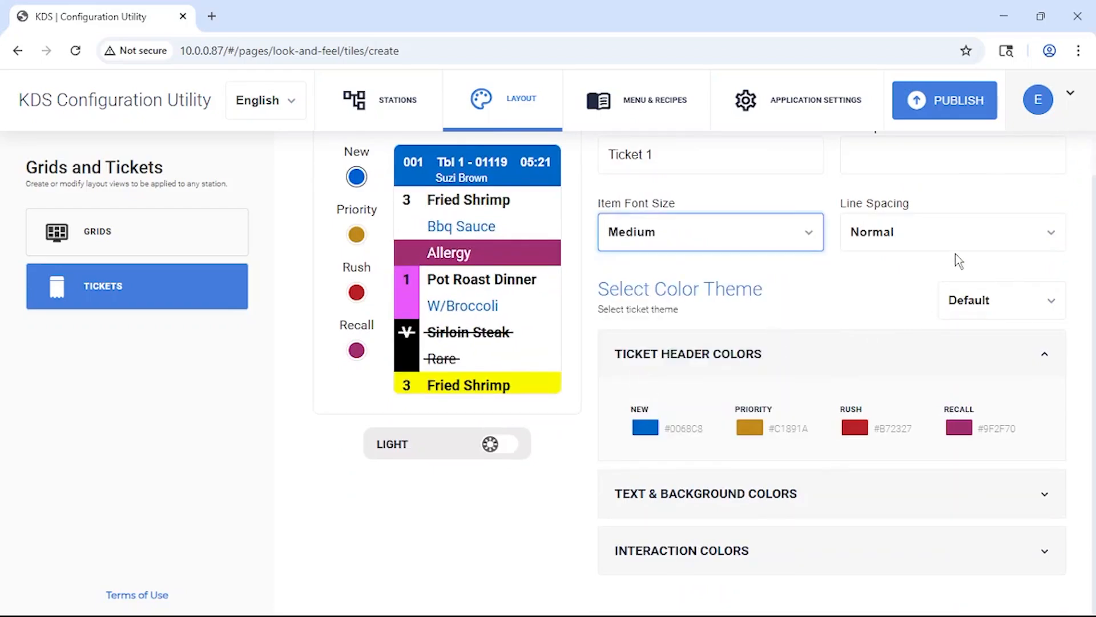
Look over the ticket's text, background and interaction color settings and save the ticket.
left_click(794, 492)
left_click(791, 551)
scroll(770, 599, "down", 1)
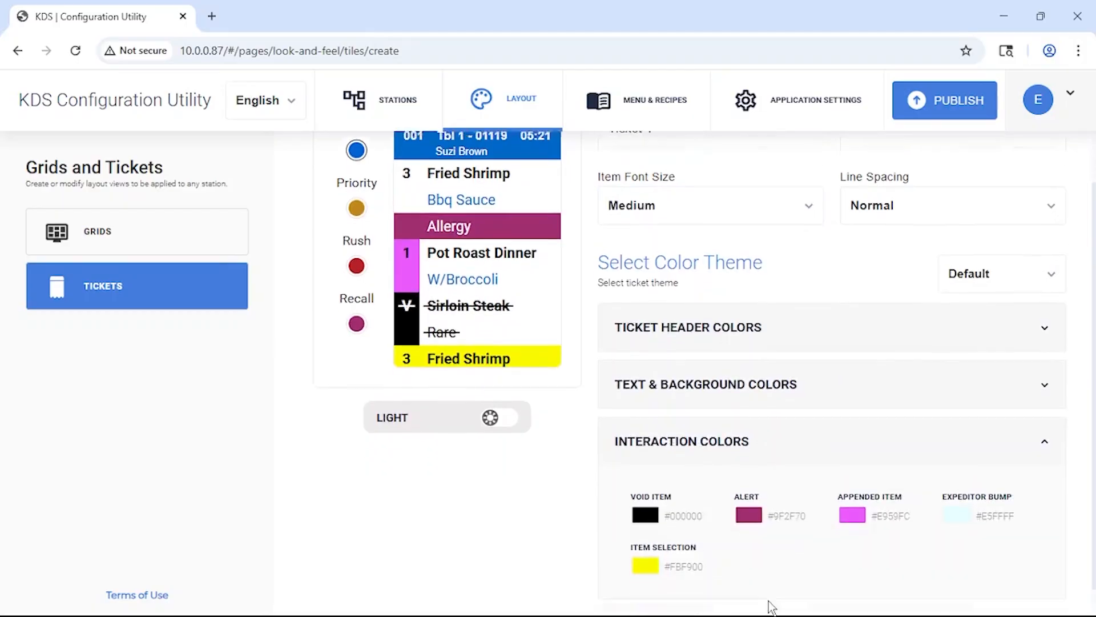
scroll(683, 429, "up", 2)
scroll(683, 428, "up", 1)
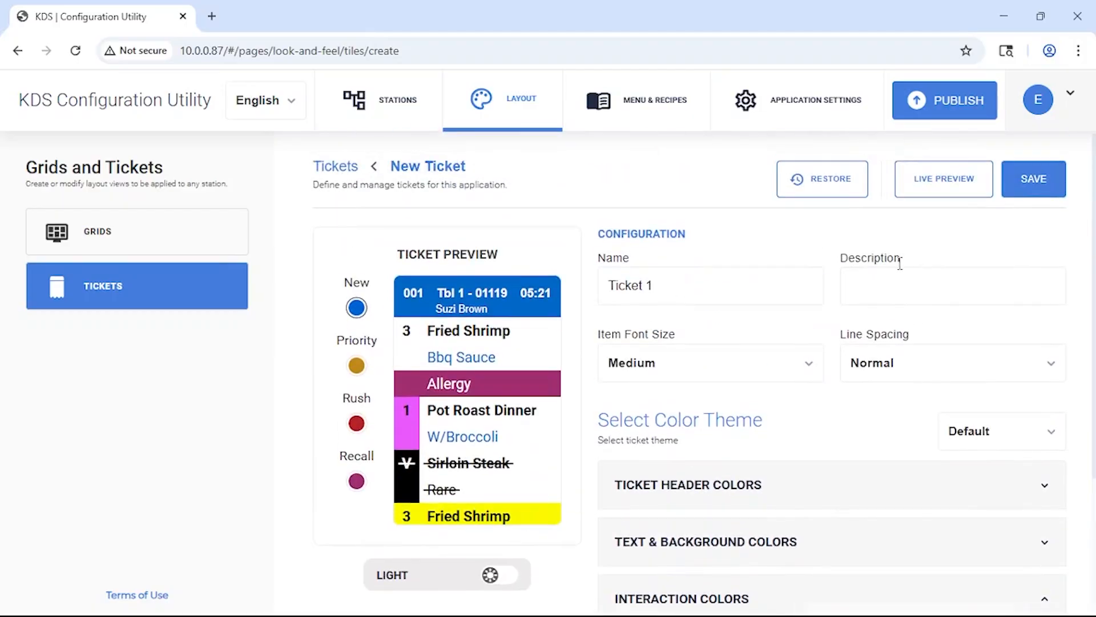
left_click(1031, 188)
left_click(973, 275)
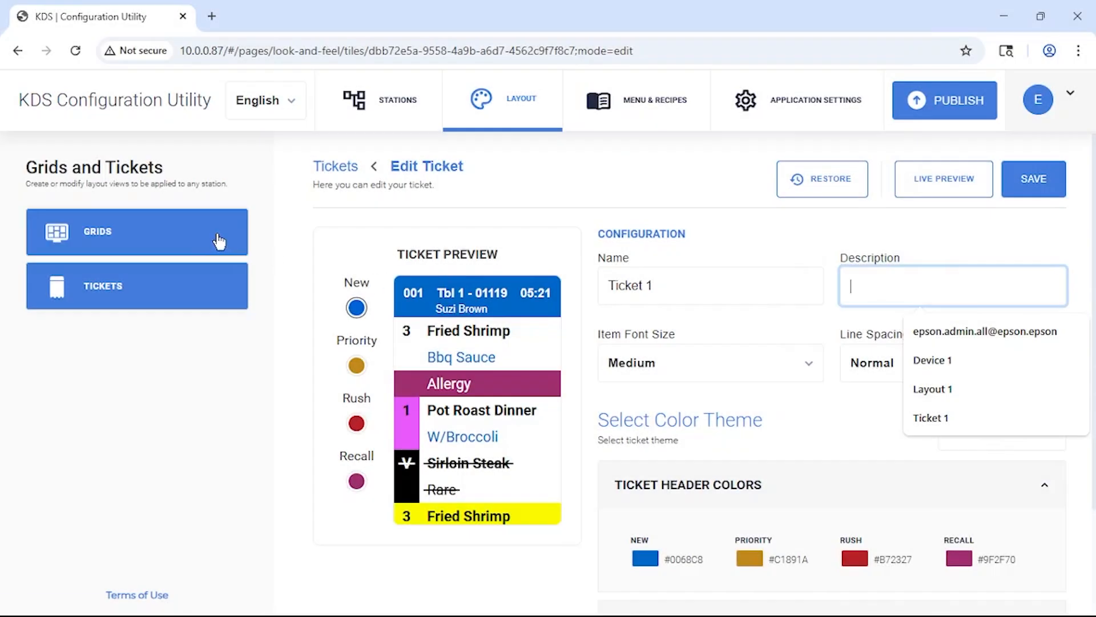
Reopen Layout 1 from the grids and review its settings through to the priority time, rush time and sound actions.
left_click(219, 240)
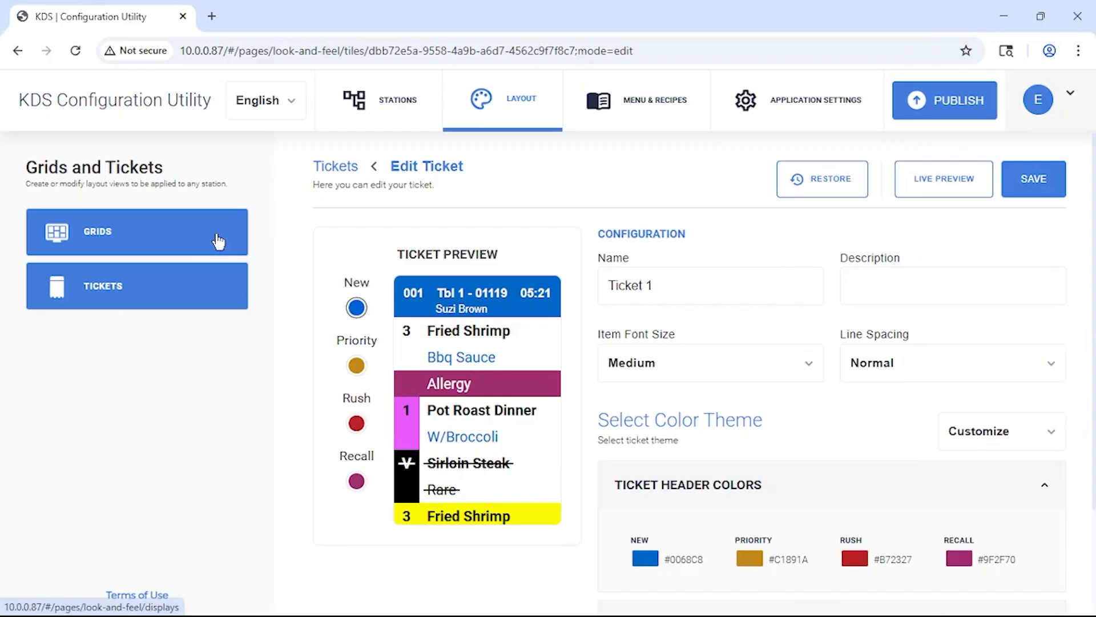
left_click(601, 308)
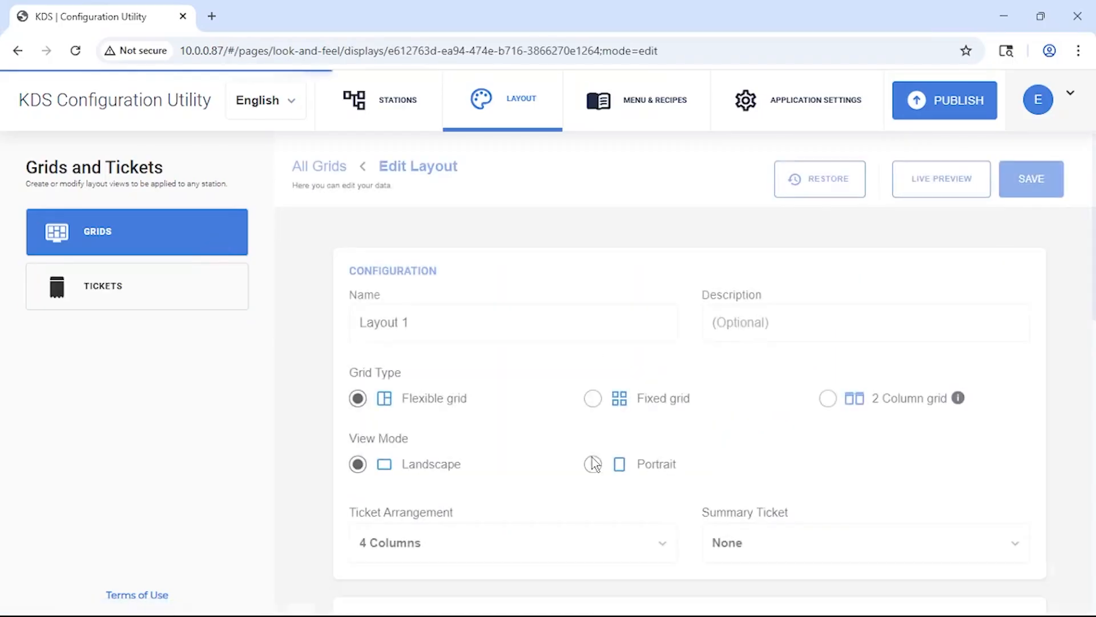
scroll(597, 466, "down", 10)
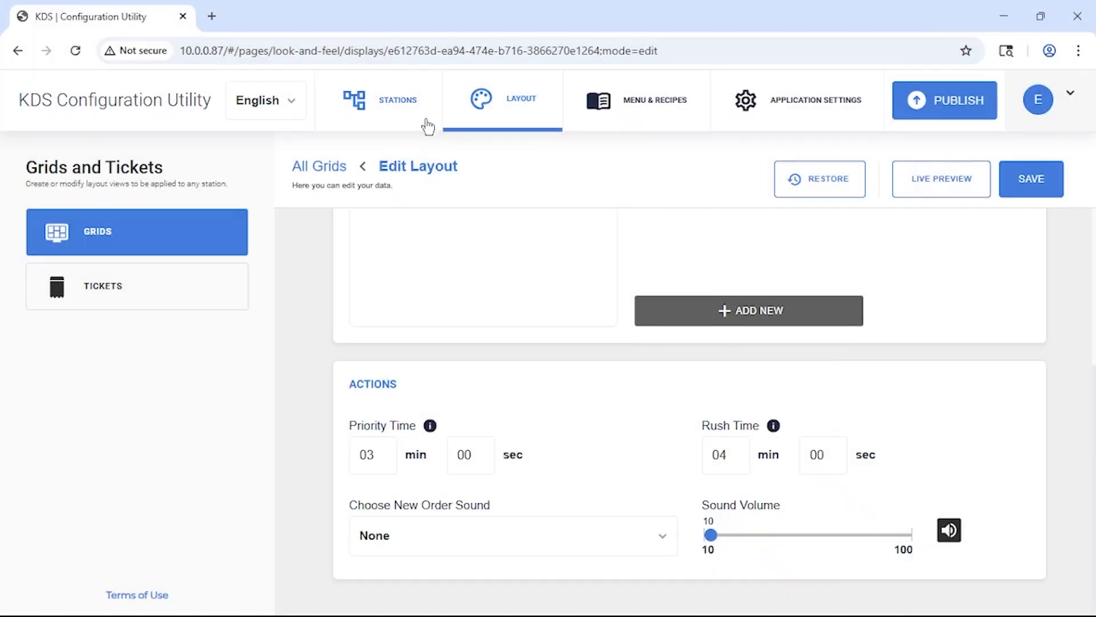
Add a new station named Station 1, look at the other station types, and keep Kitchen as its type.
left_click(396, 114)
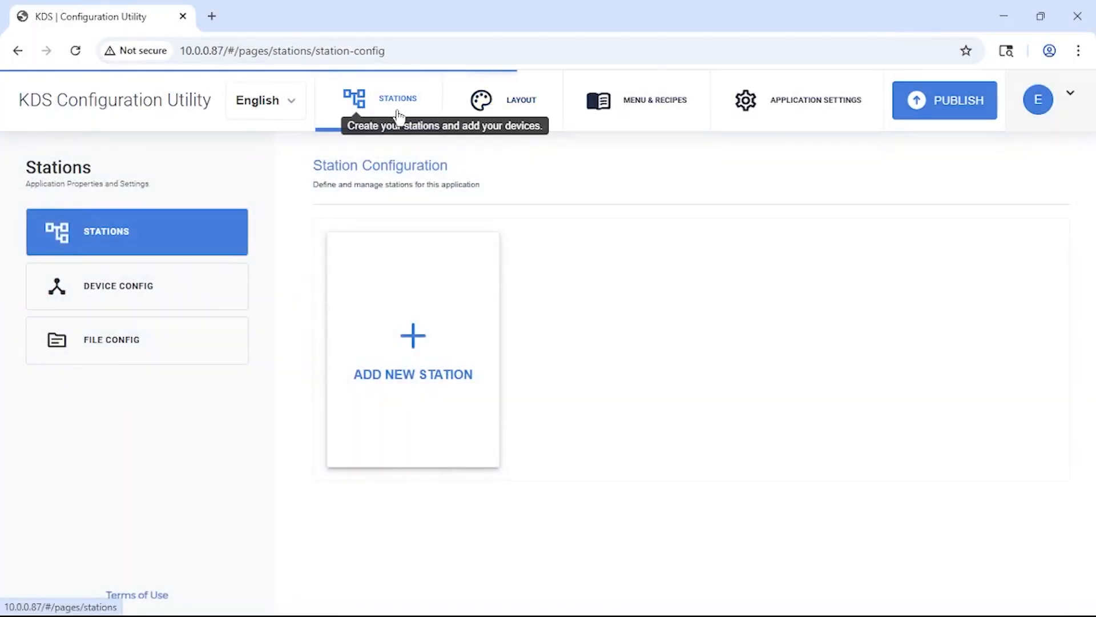
left_click(451, 375)
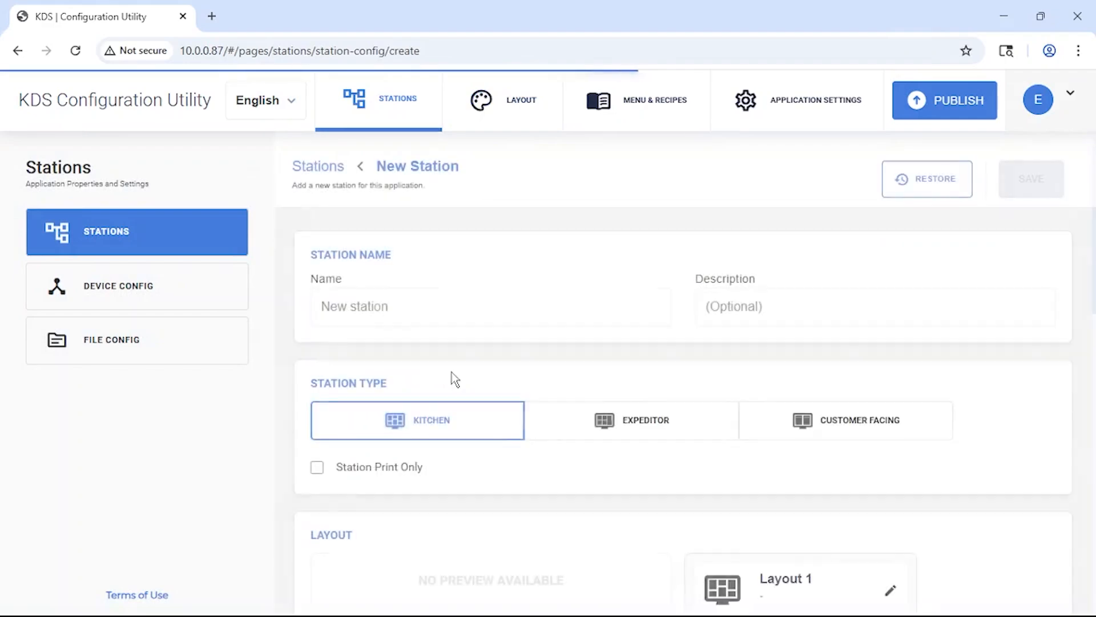
left_click(466, 307)
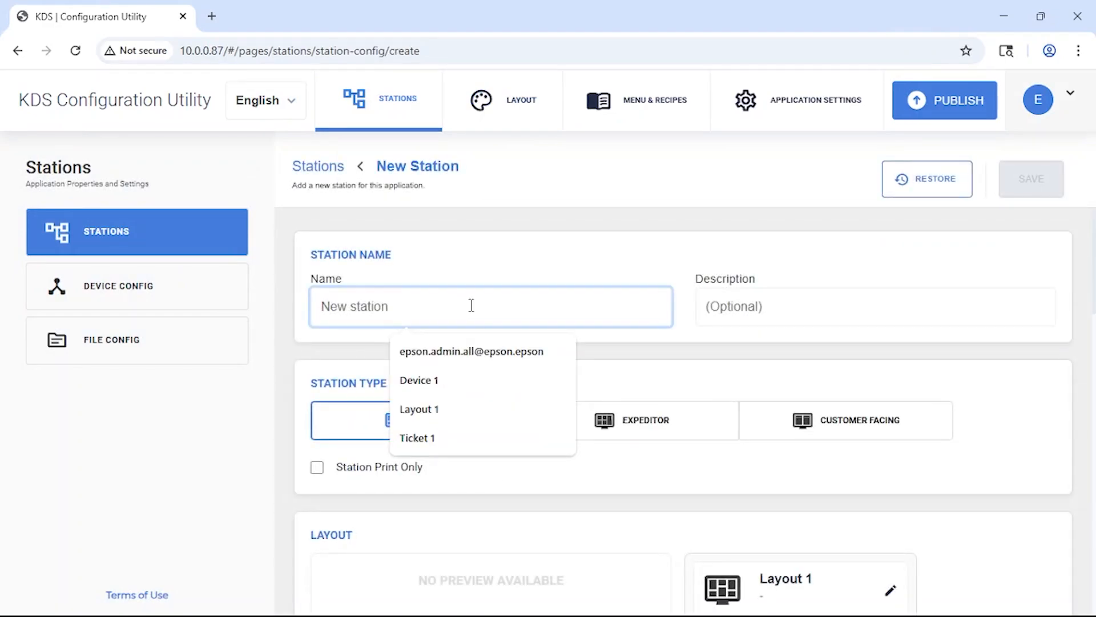
type("Station 1")
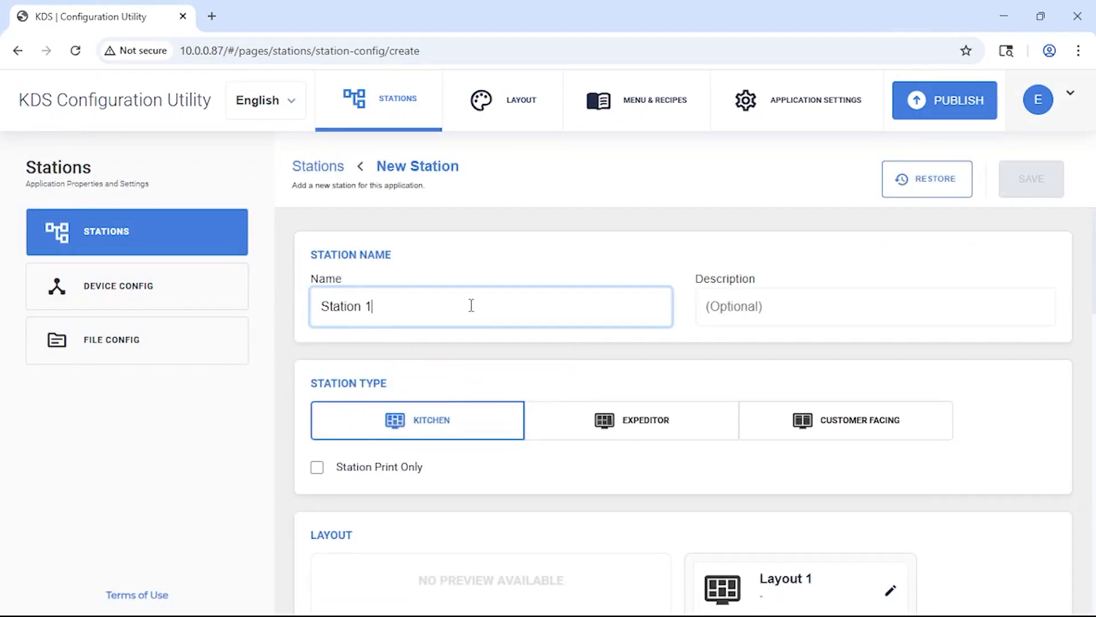
left_click(471, 434)
left_click(637, 434)
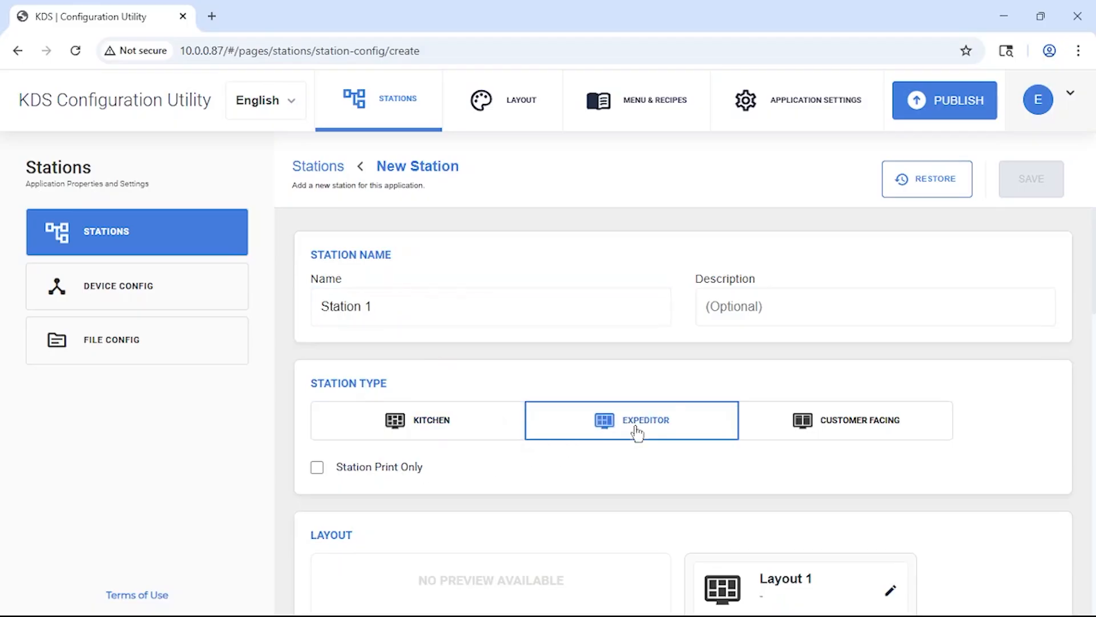
left_click(856, 438)
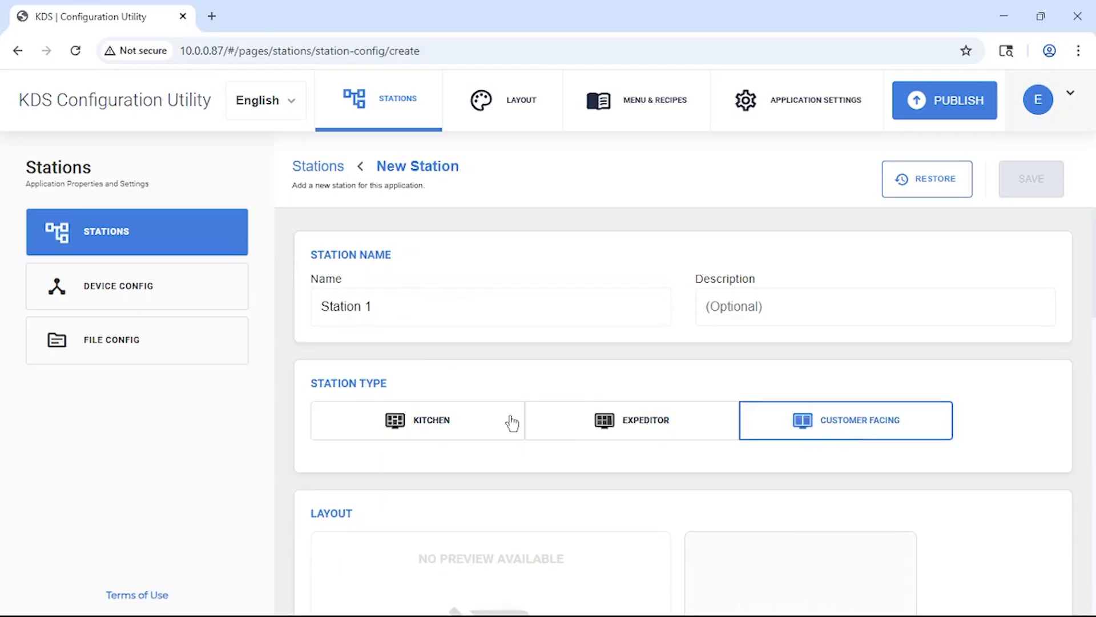
left_click(468, 438)
Assign Layout 1 and Device 1 to the new station and save the station.
scroll(499, 506, "down", 4)
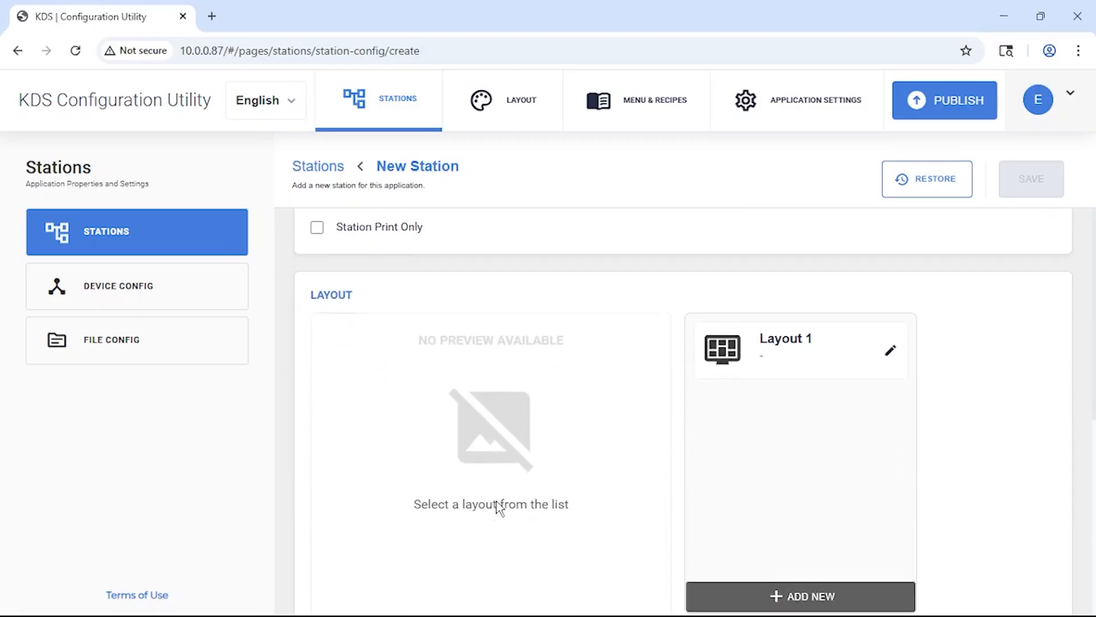
left_click(774, 357)
scroll(650, 460, "down", 5)
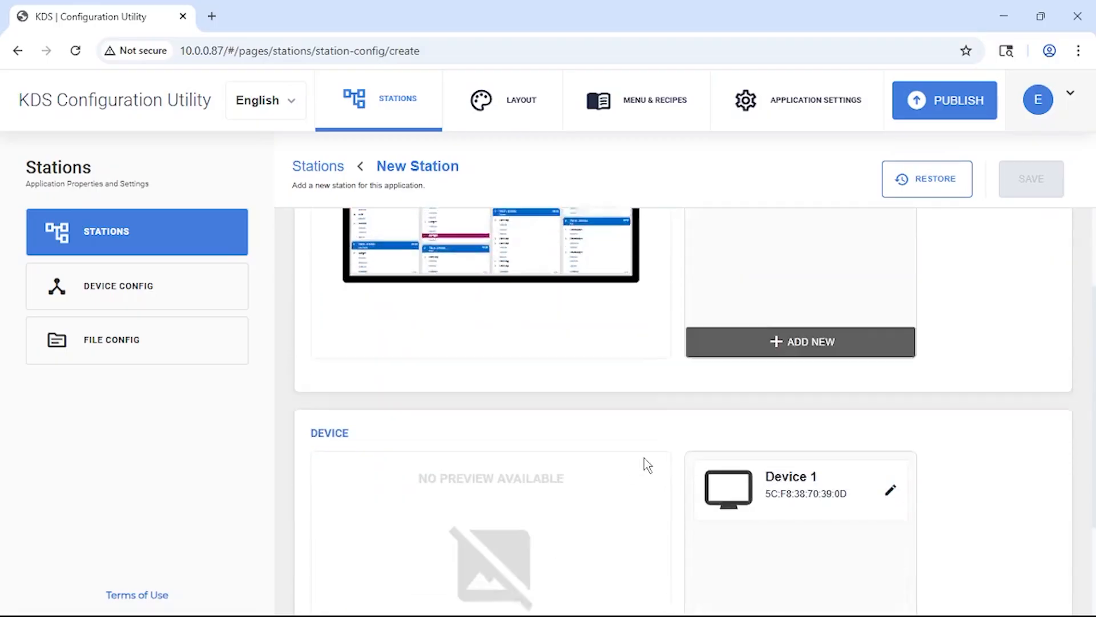
left_click(797, 357)
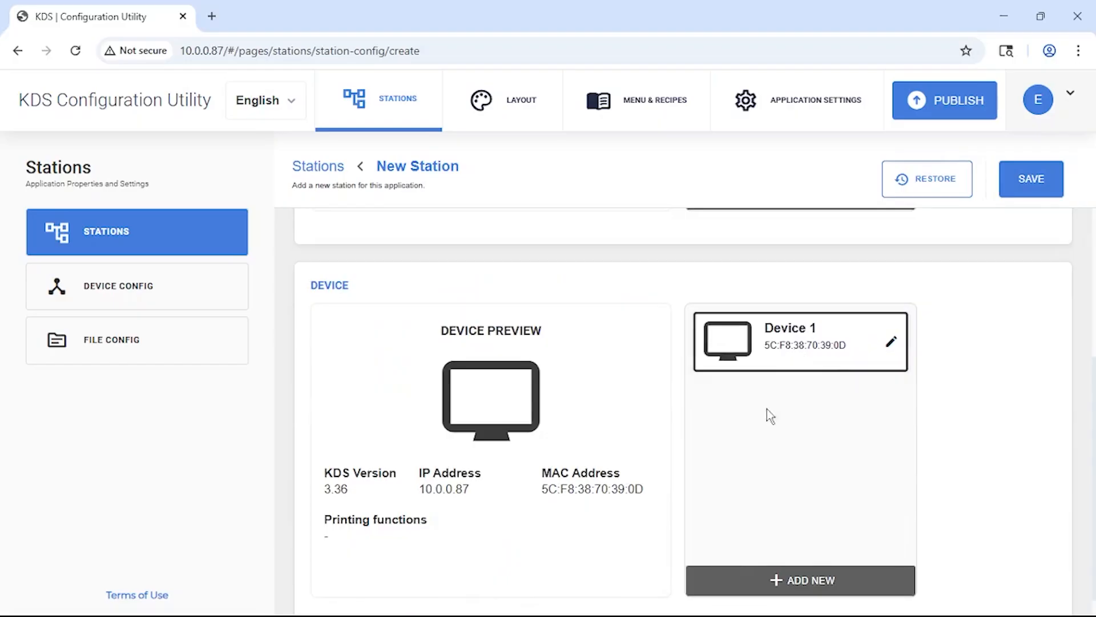
scroll(765, 428, "down", 1)
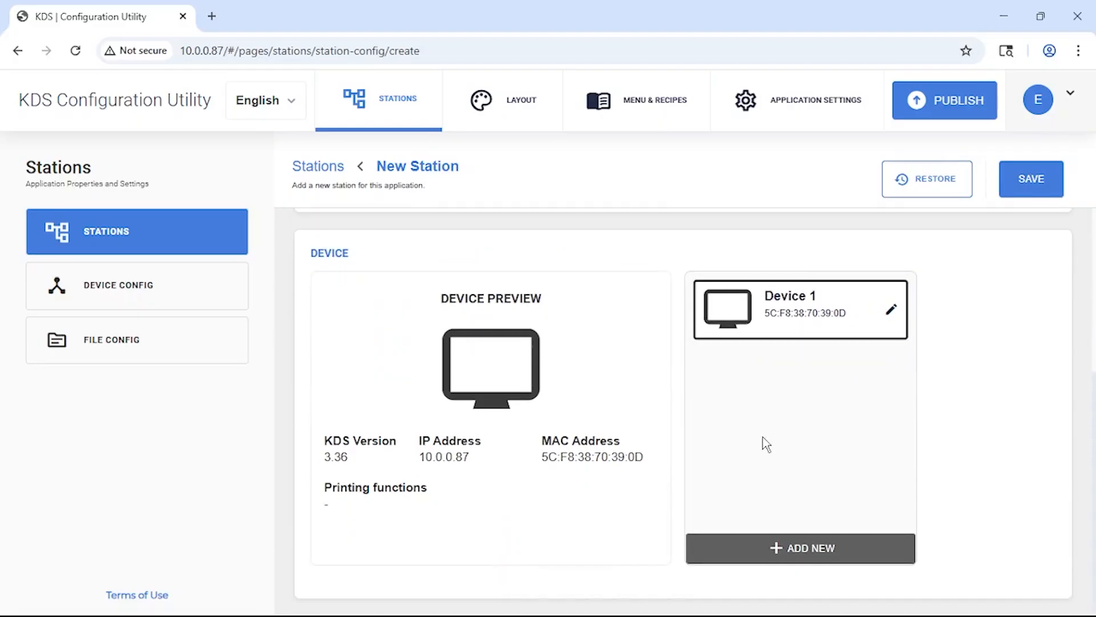
left_click(1017, 195)
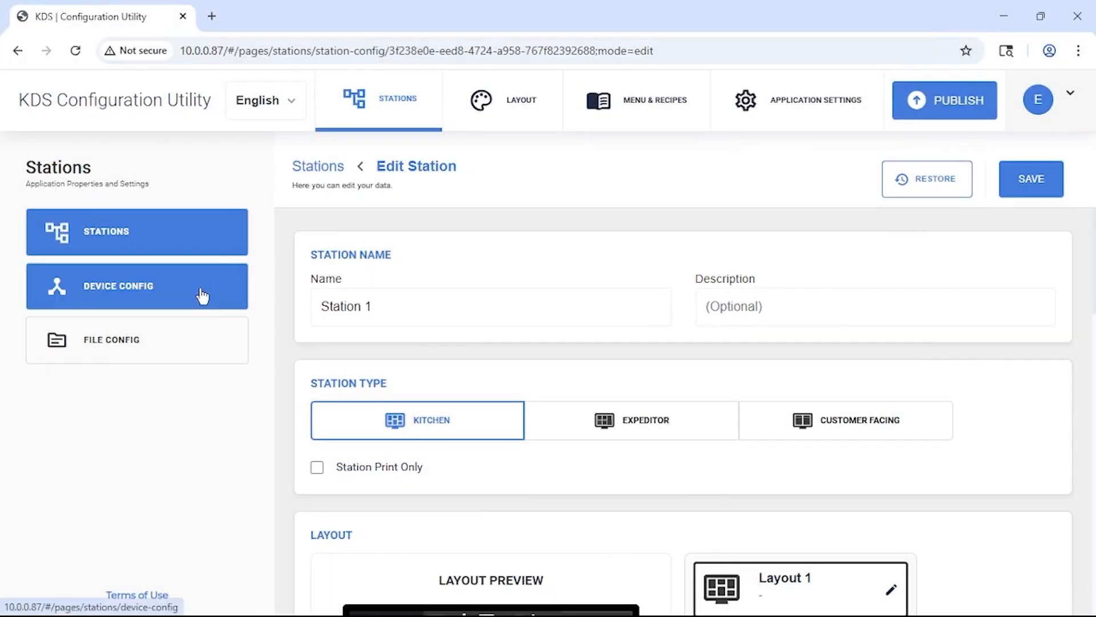
Examine the available actions for Device 1 in the device configuration and for Layout 1 in the grid configuration.
left_click(201, 295)
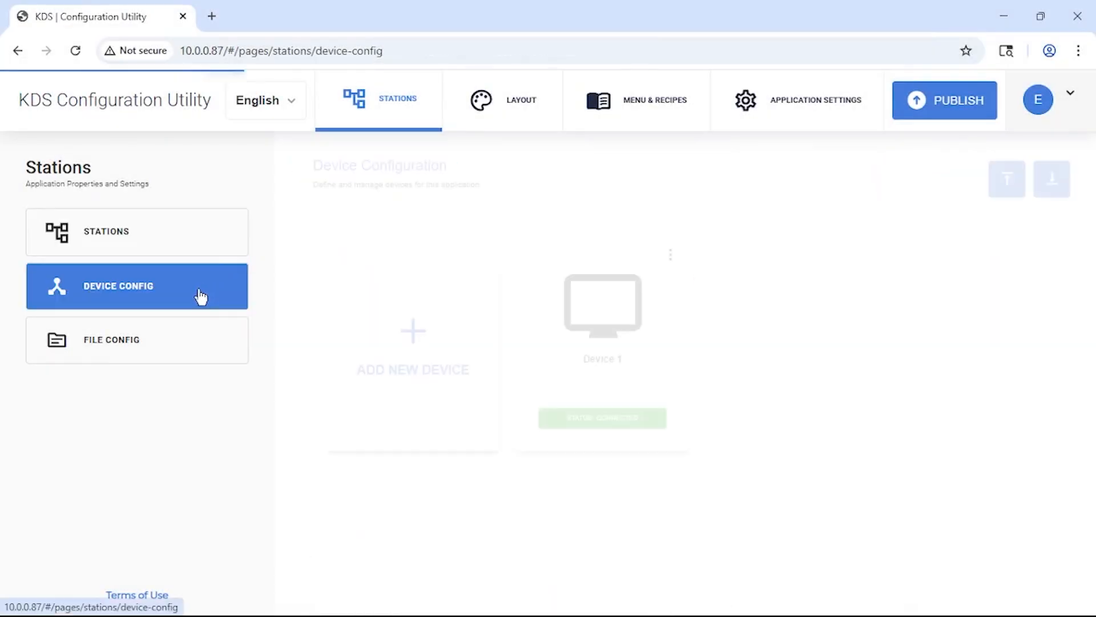
left_click(671, 258)
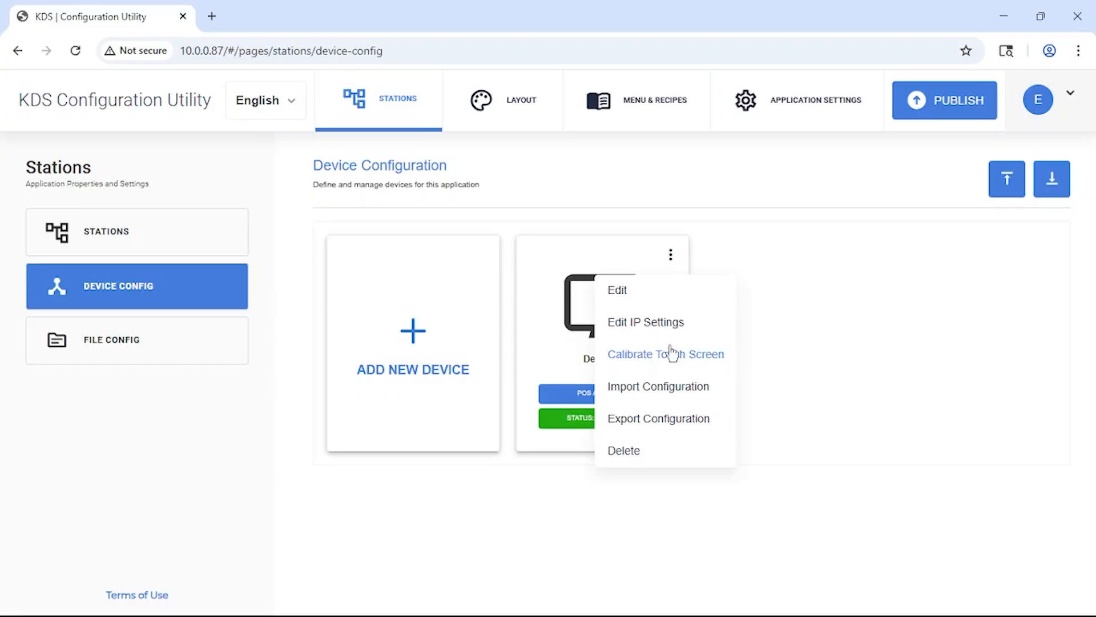
left_click(786, 258)
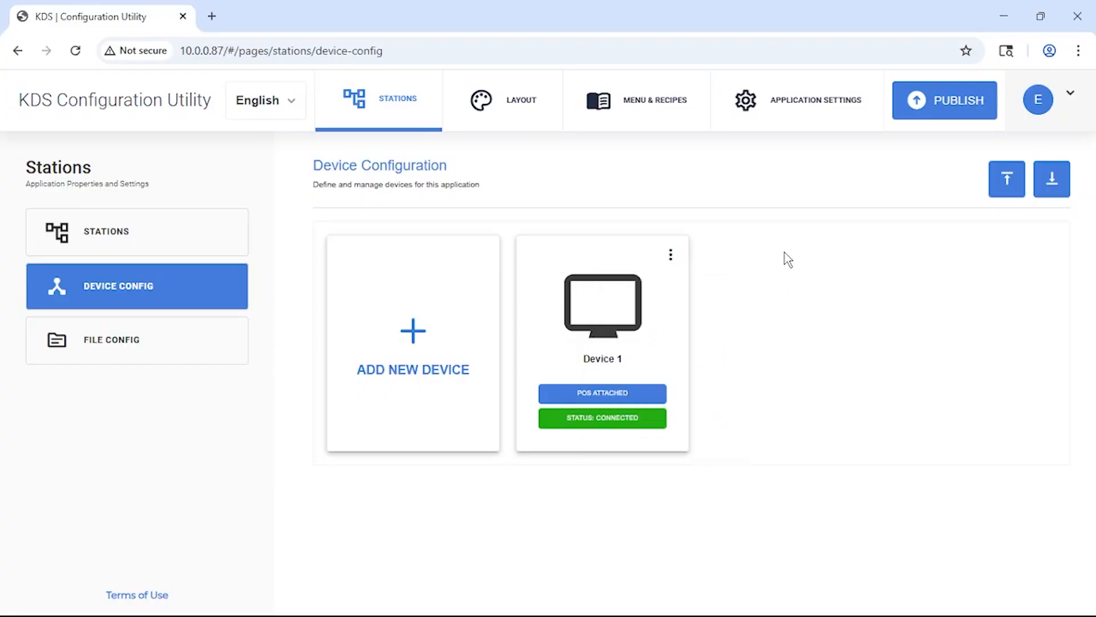
left_click(547, 103)
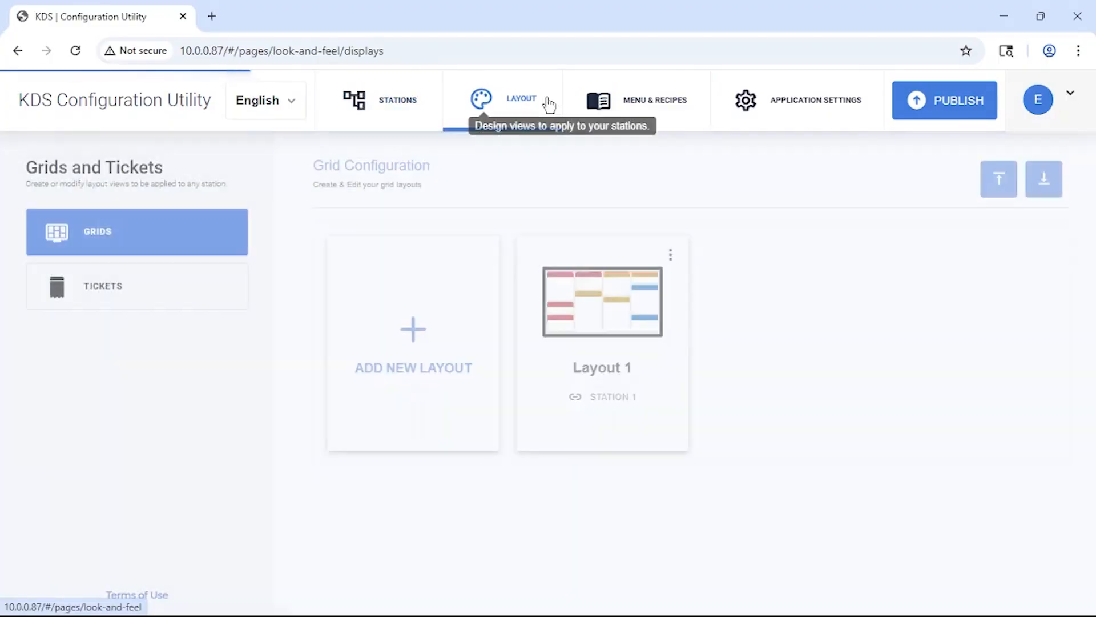
left_click(670, 256)
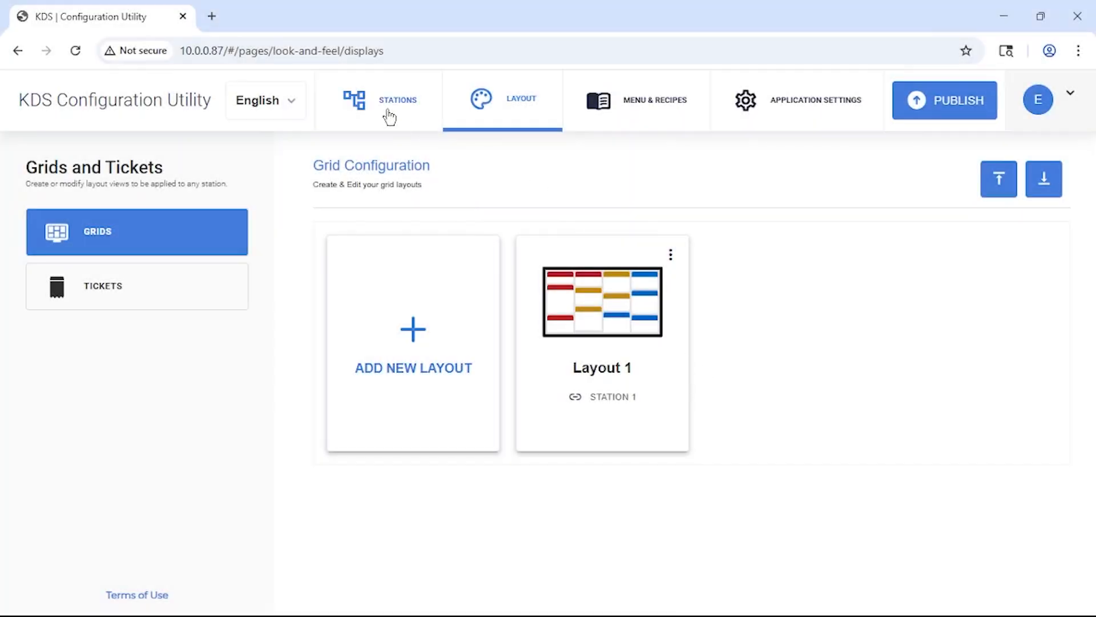
Examine the available actions for Station 1 in the station configuration, including Mirror.
left_click(388, 112)
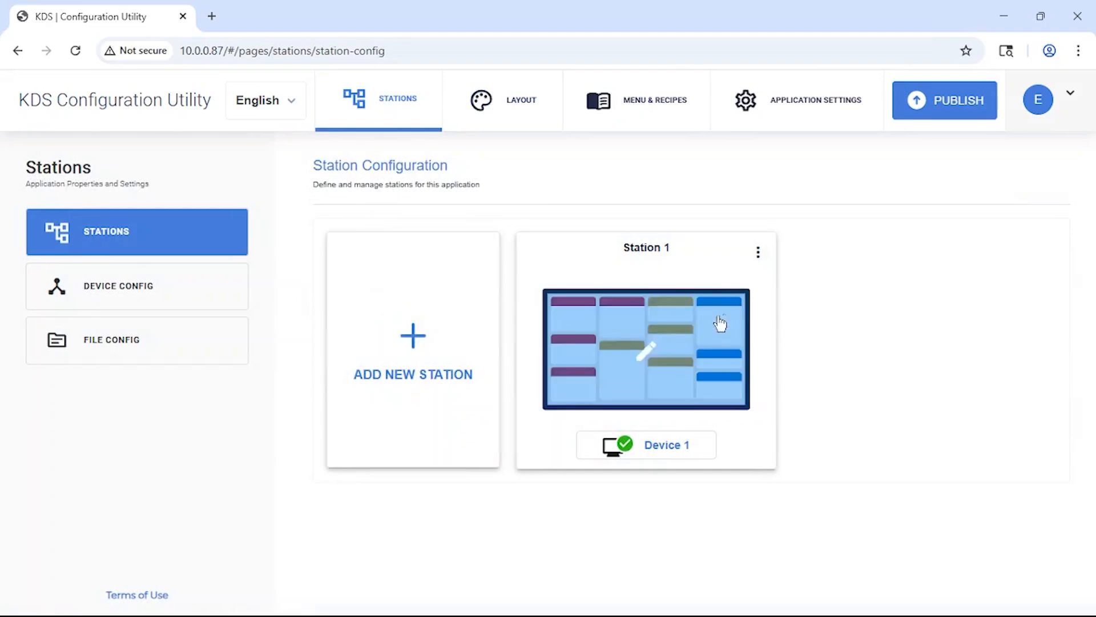
left_click(758, 251)
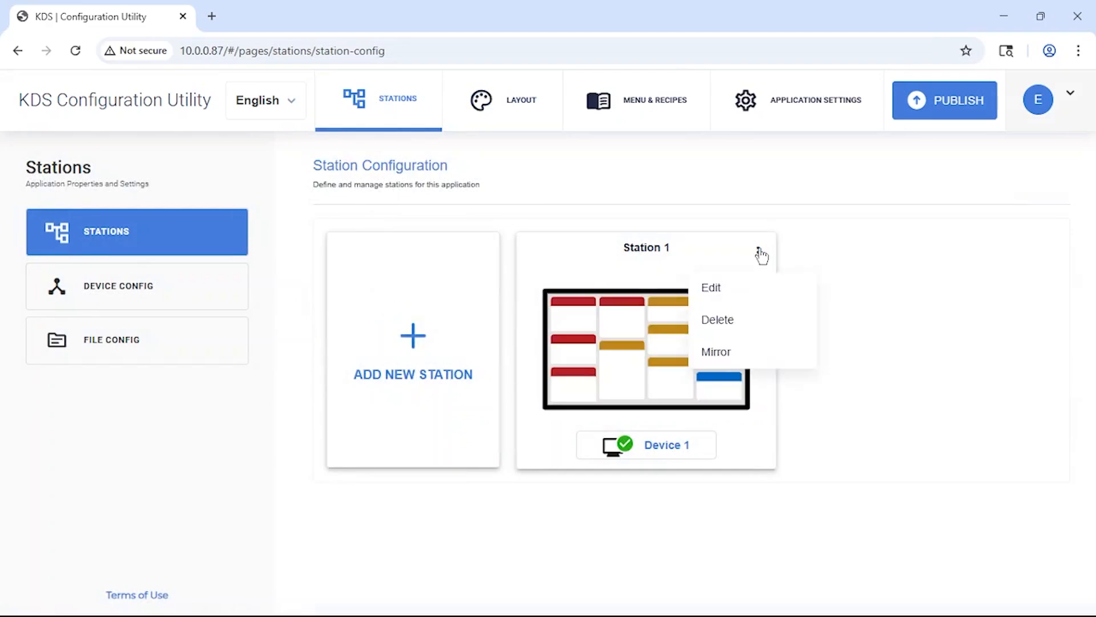
left_click(721, 354)
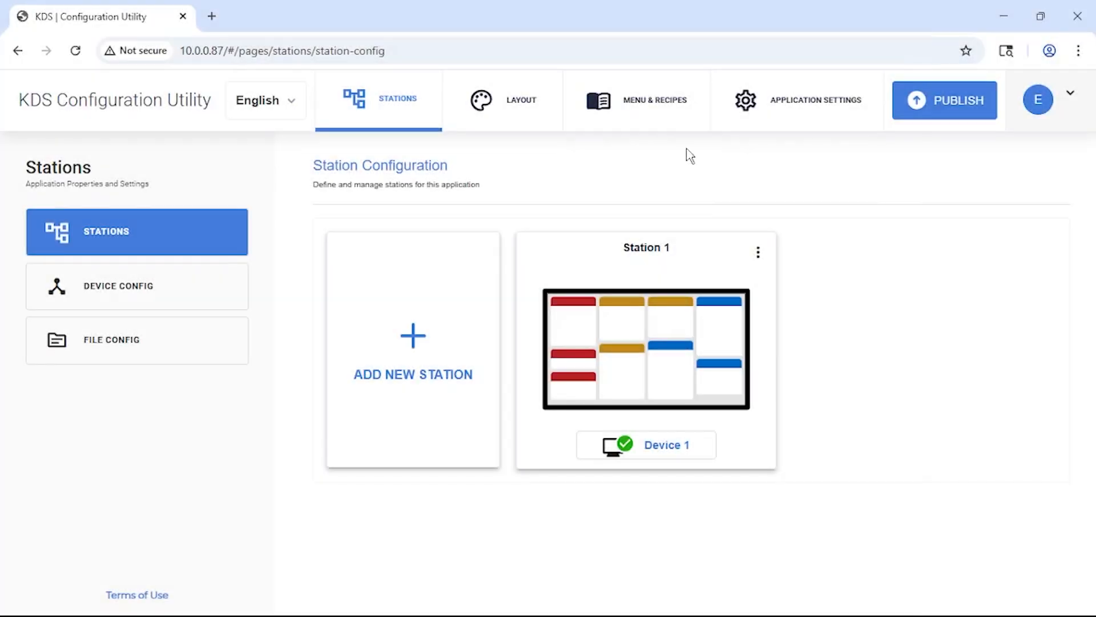
Review the site-wide application settings, keep Device 1 as the POS connected device, and save the settings.
left_click(809, 112)
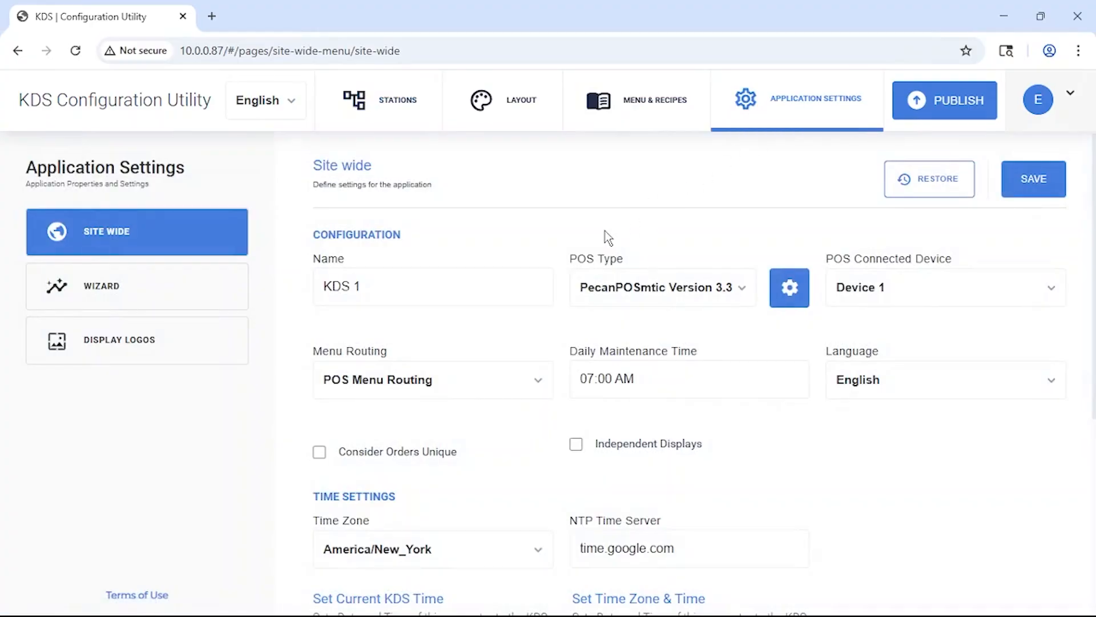
scroll(542, 424, "down", 5)
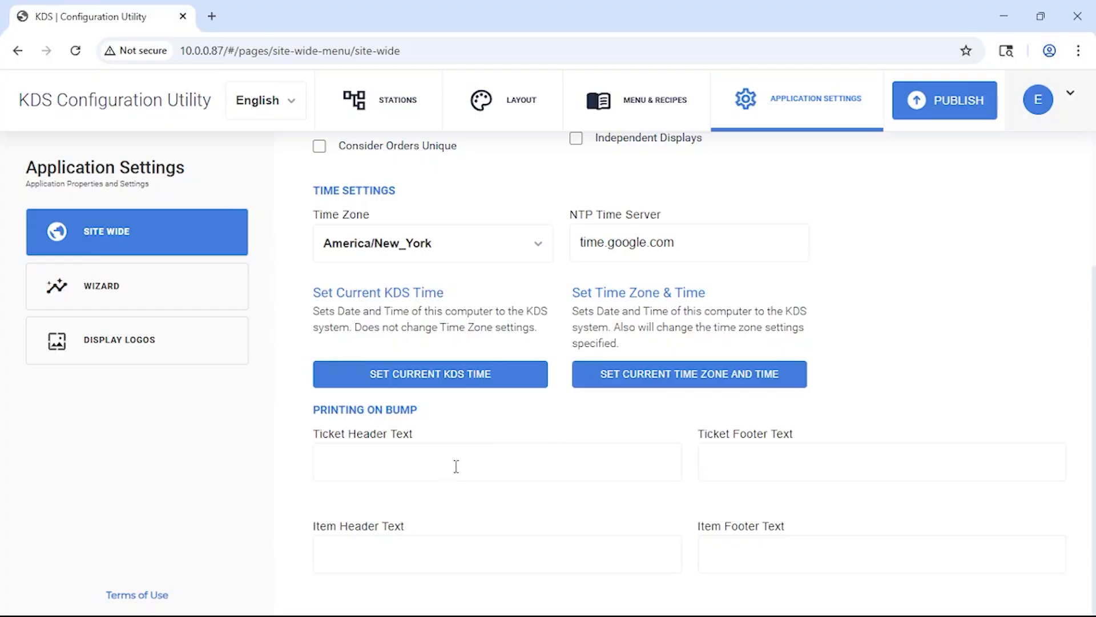
scroll(798, 499, "up", 5)
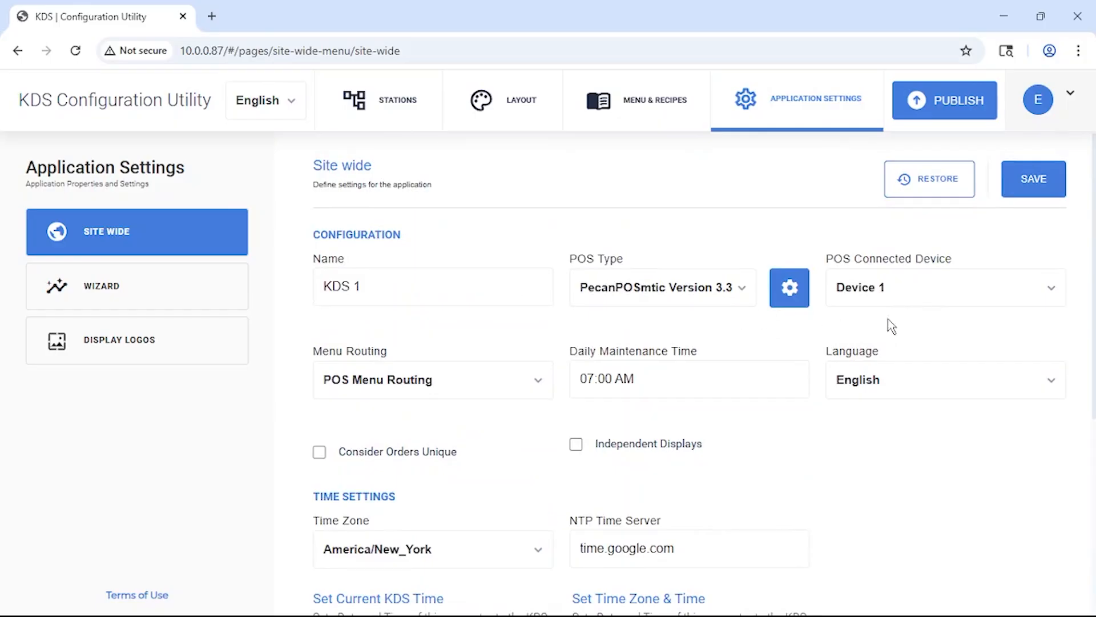
left_click(982, 296)
left_click(982, 297)
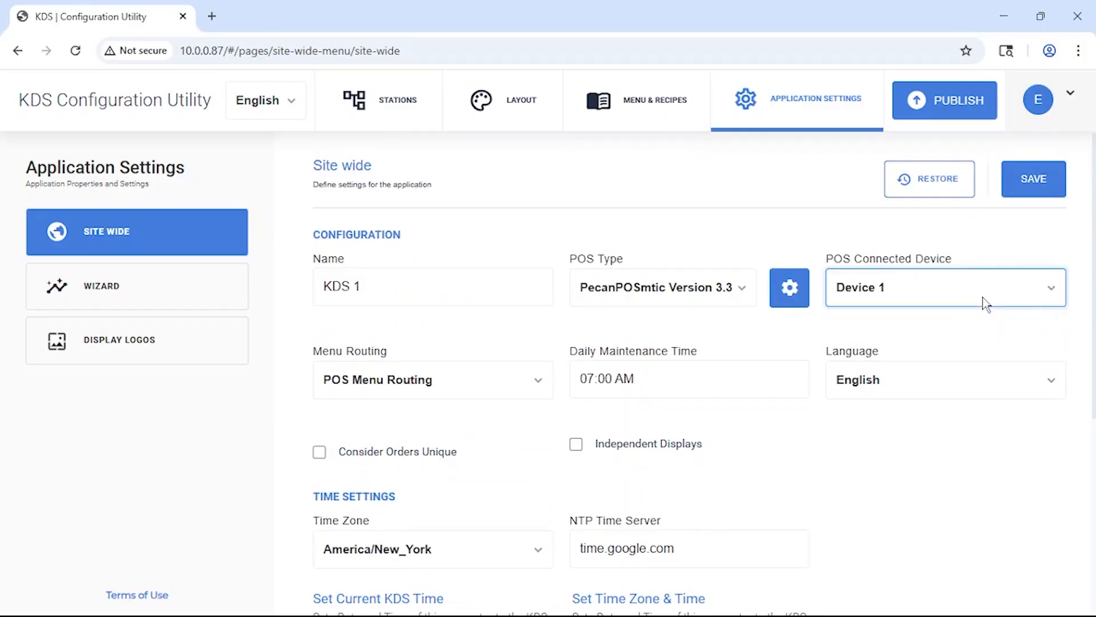
left_click(1038, 177)
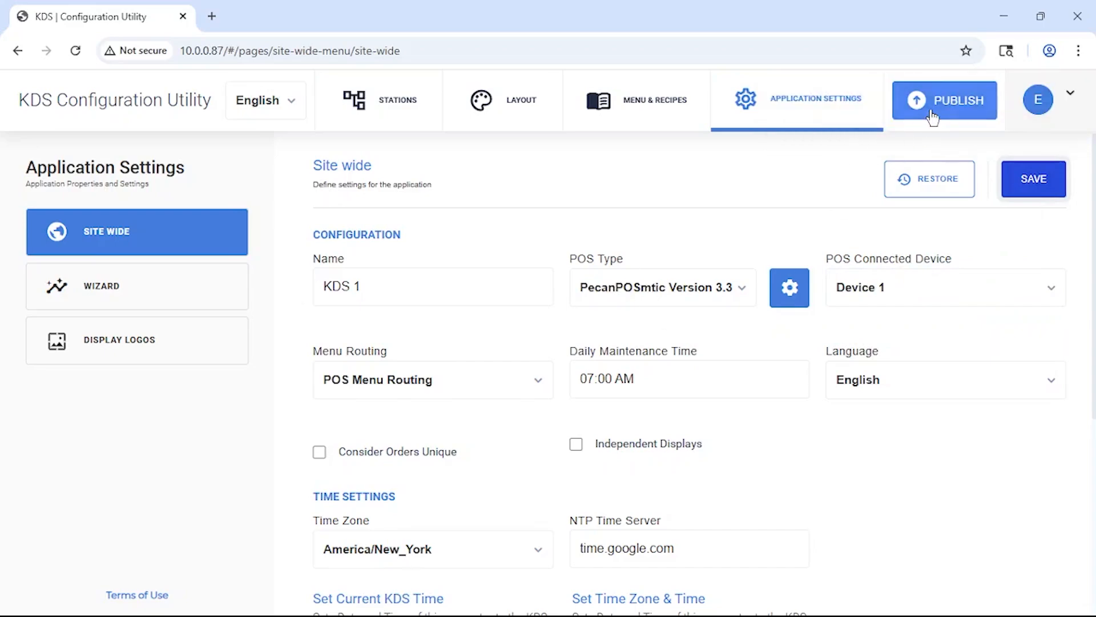
Publish the completed KDS configuration and confirm the publishing.
left_click(921, 114)
left_click(638, 420)
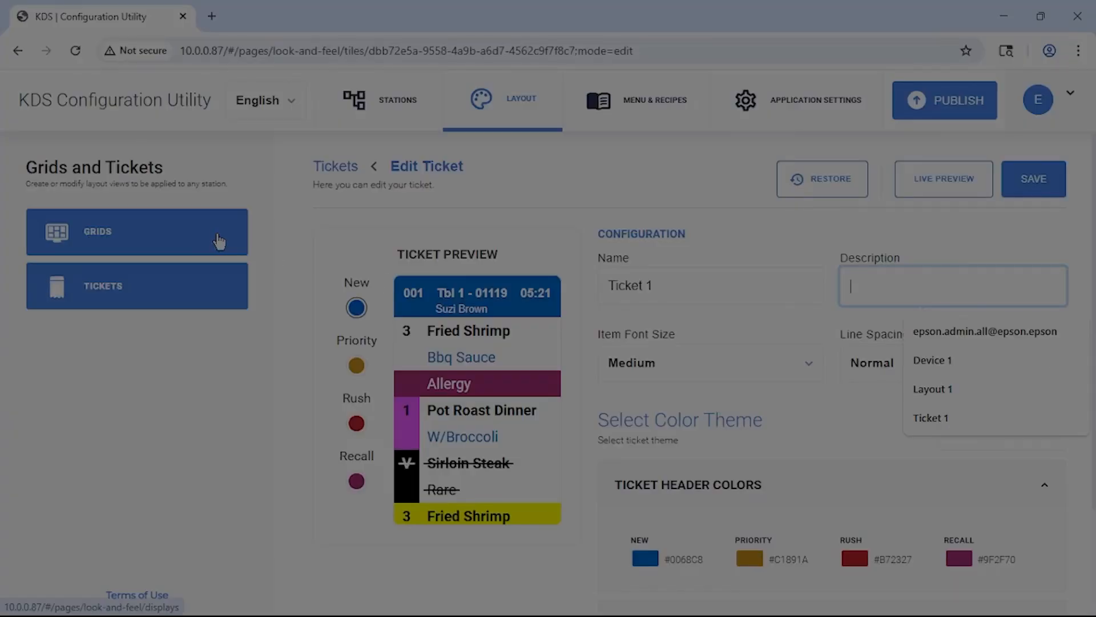
Open Layout 1 for editing from the grids and look through its configuration down to the action settings.
left_click(219, 241)
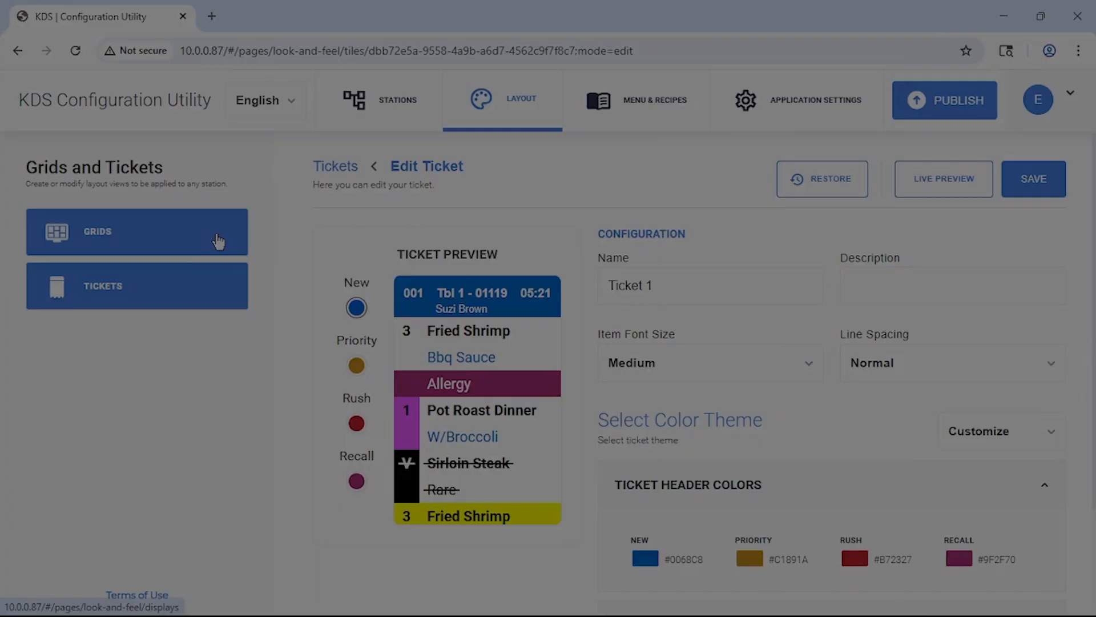
left_click(603, 423)
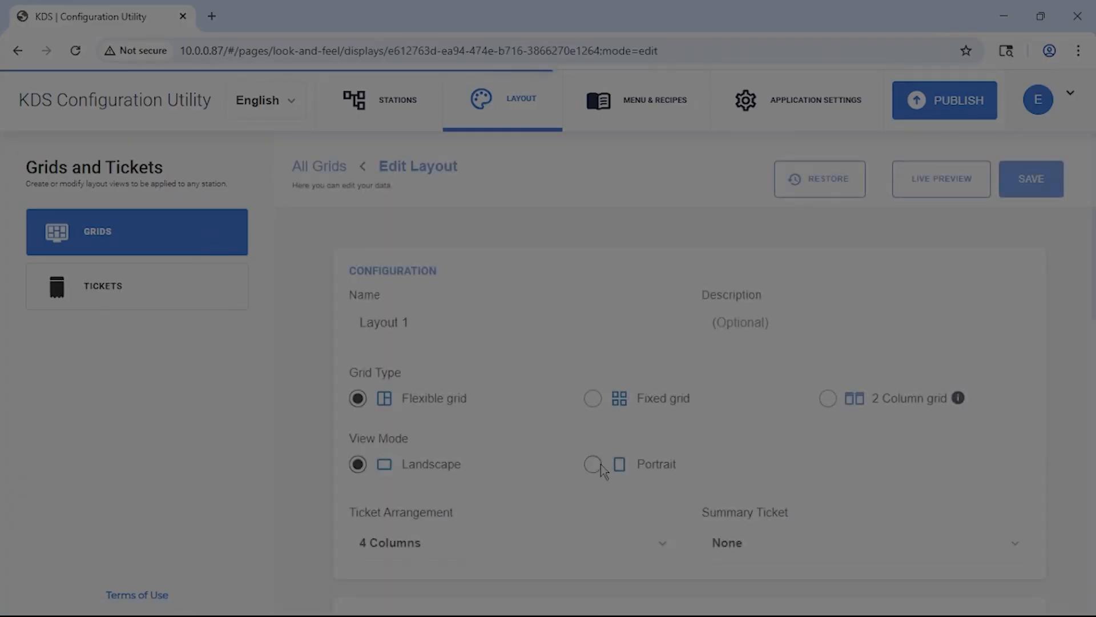
scroll(602, 467, "down", 10)
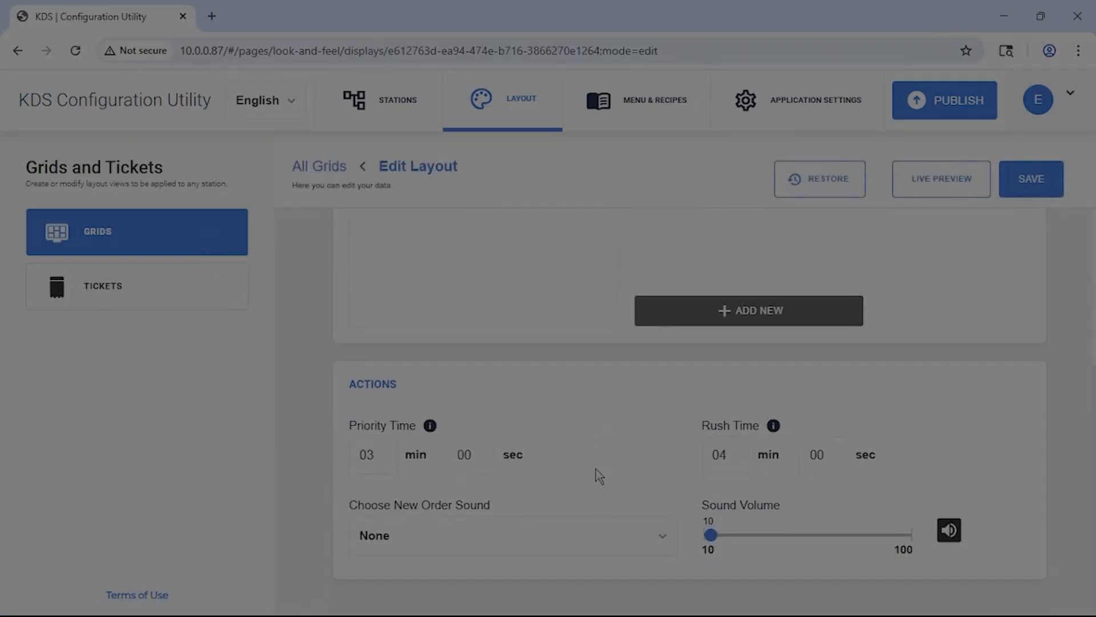